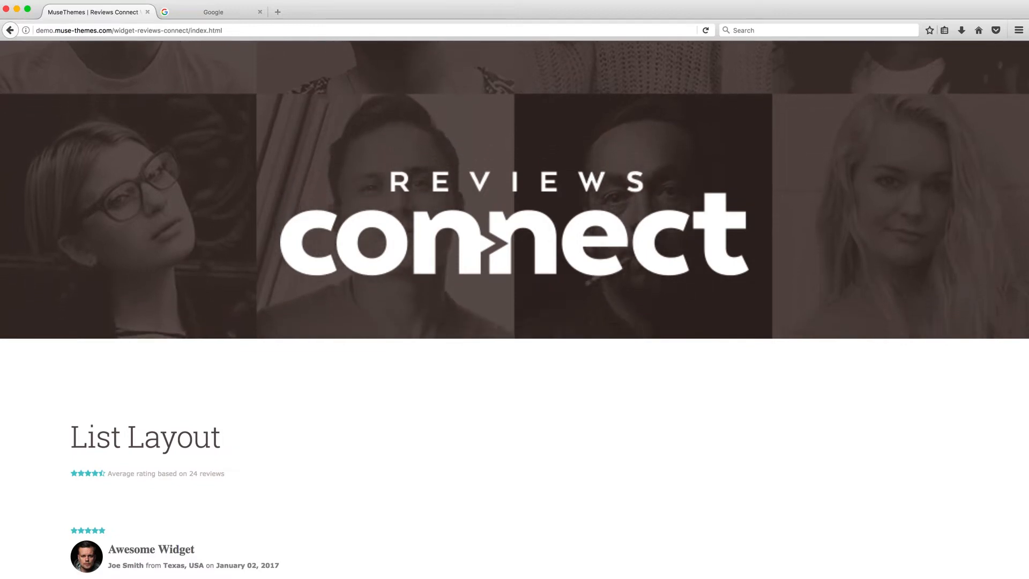
Examine the List Layout section of the Reviews Connect demo page, including its average rating, reviews and pagination
scroll(460, 375, "down", 5)
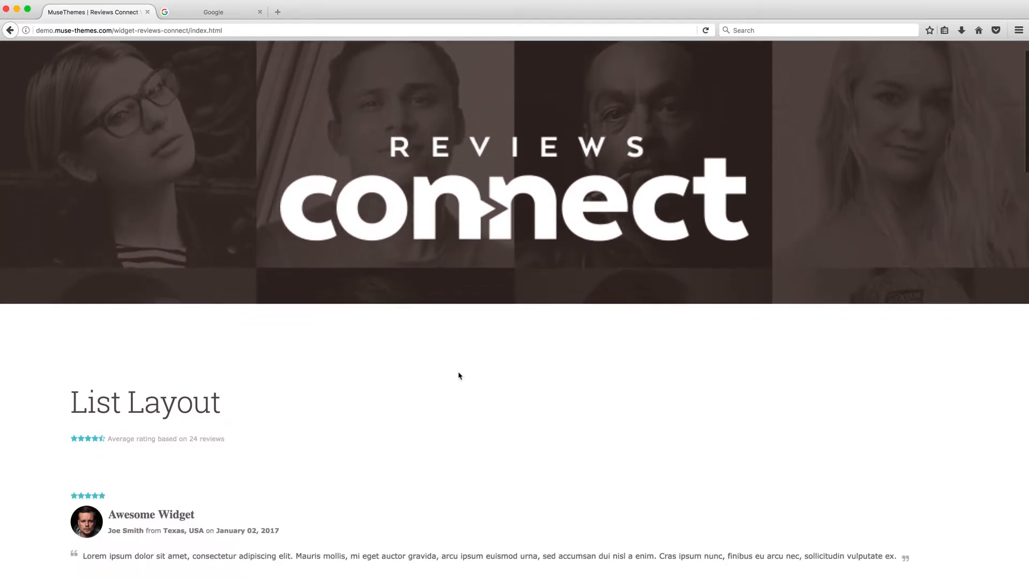
scroll(460, 374, "down", 3)
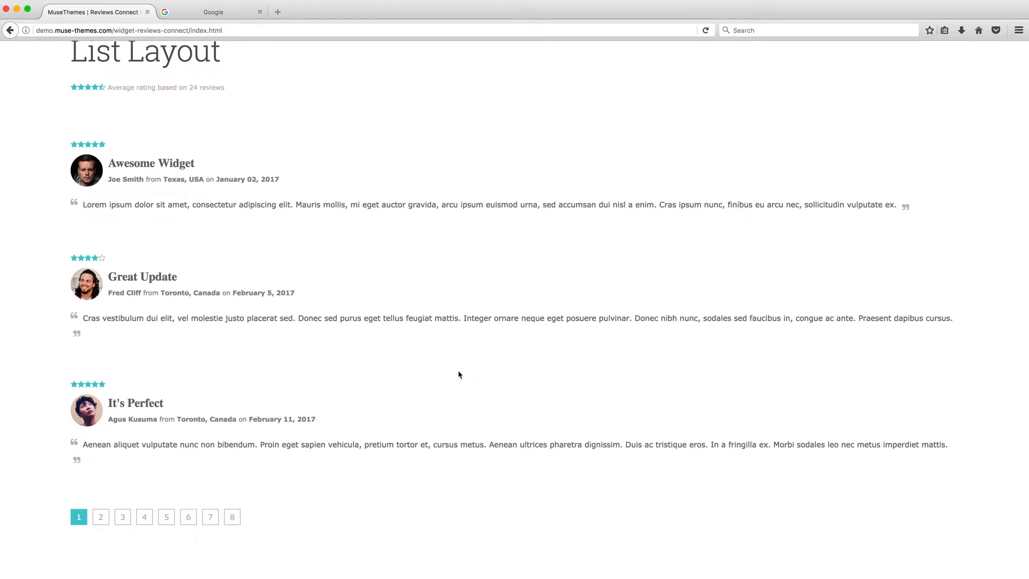
scroll(459, 374, "down", 1)
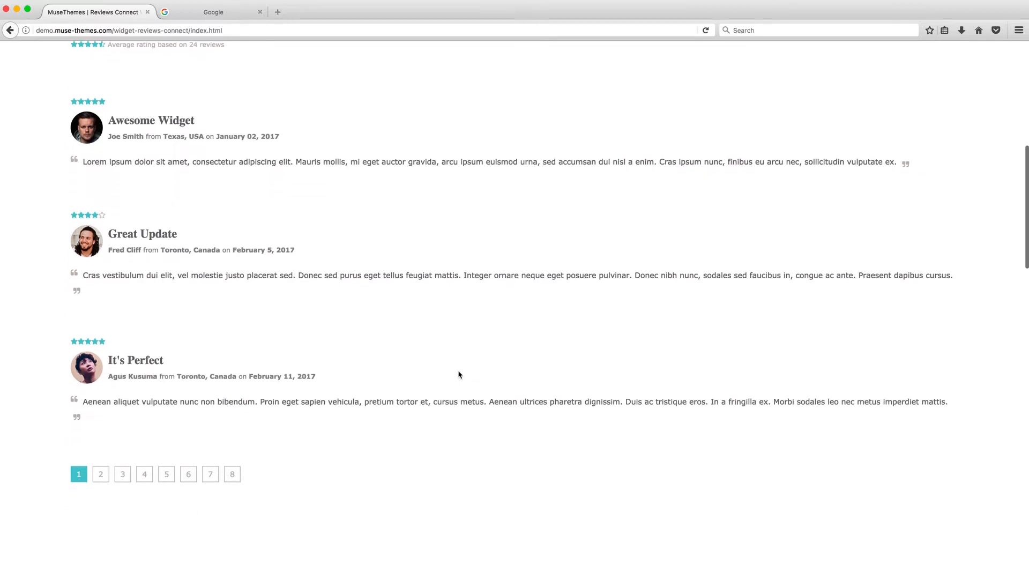
scroll(459, 372, "up", 2)
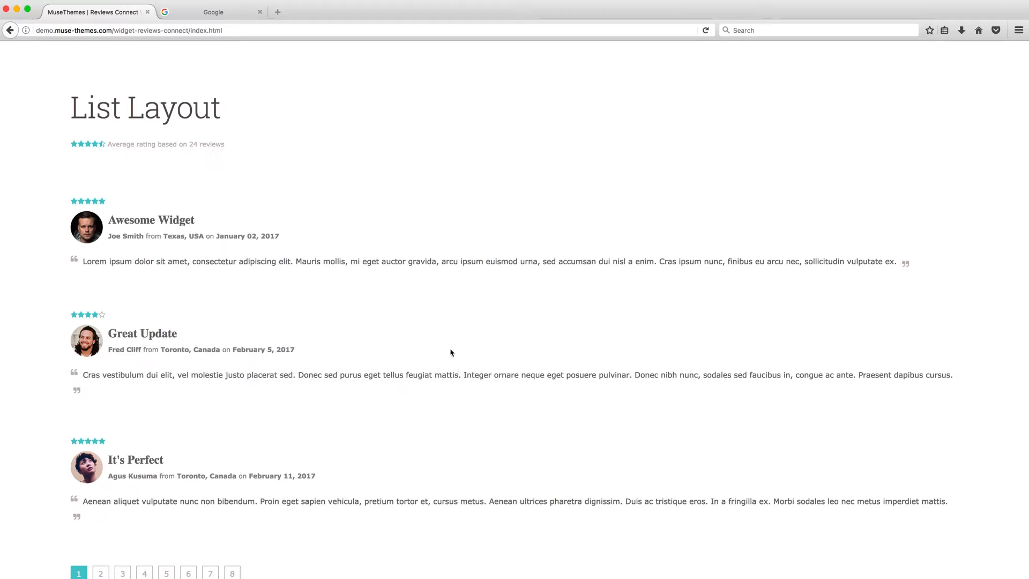
scroll(450, 354, "down", 5)
scroll(448, 354, "up", 3)
scroll(448, 354, "up", 2)
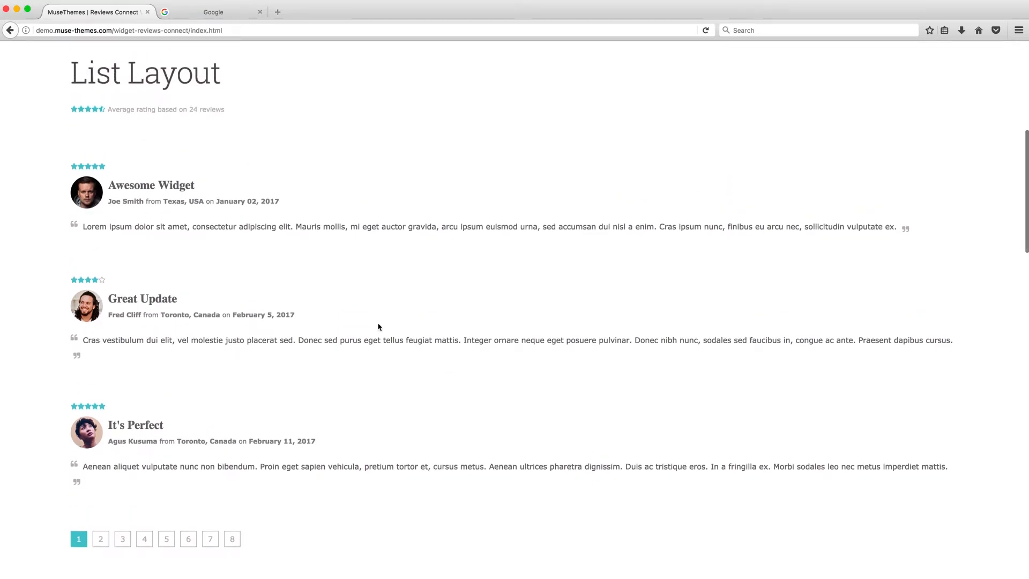
Examine the Carousel Layout and the grid of reviews on the demo page, advancing the carousel once
scroll(379, 326, "down", 5)
scroll(379, 327, "down", 6)
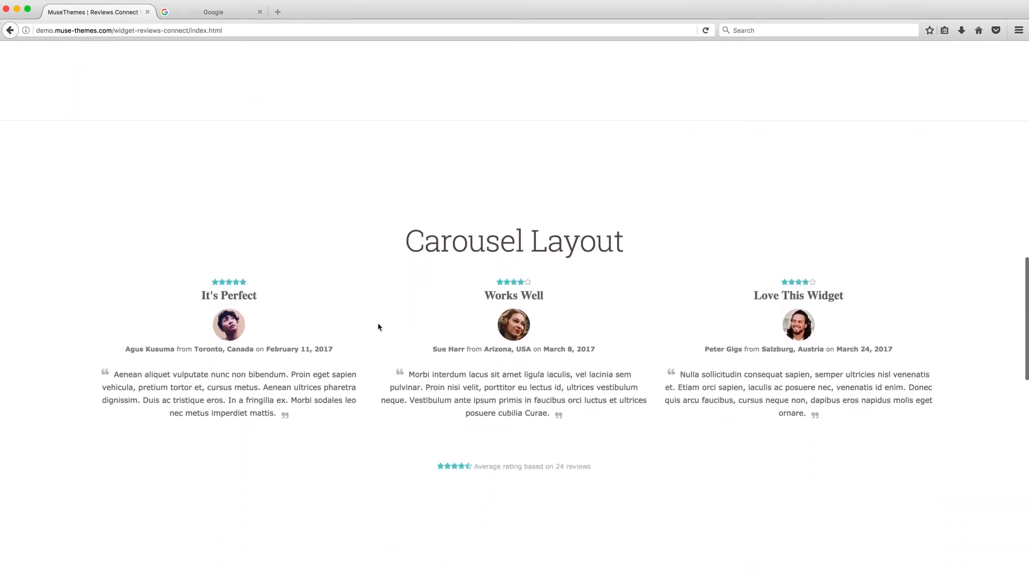
left_click(940, 296)
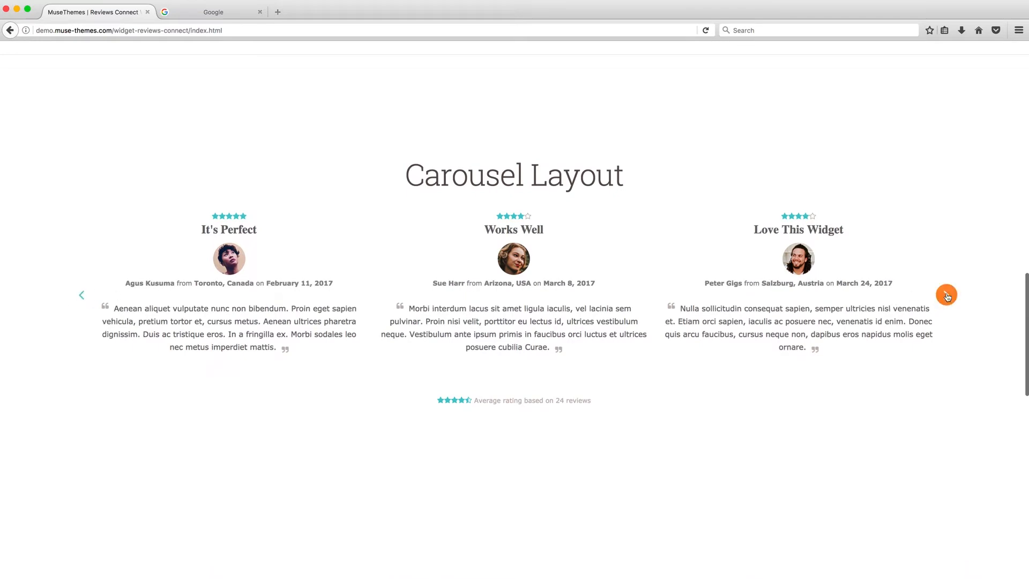
scroll(735, 391, "down", 7)
scroll(735, 391, "down", 6)
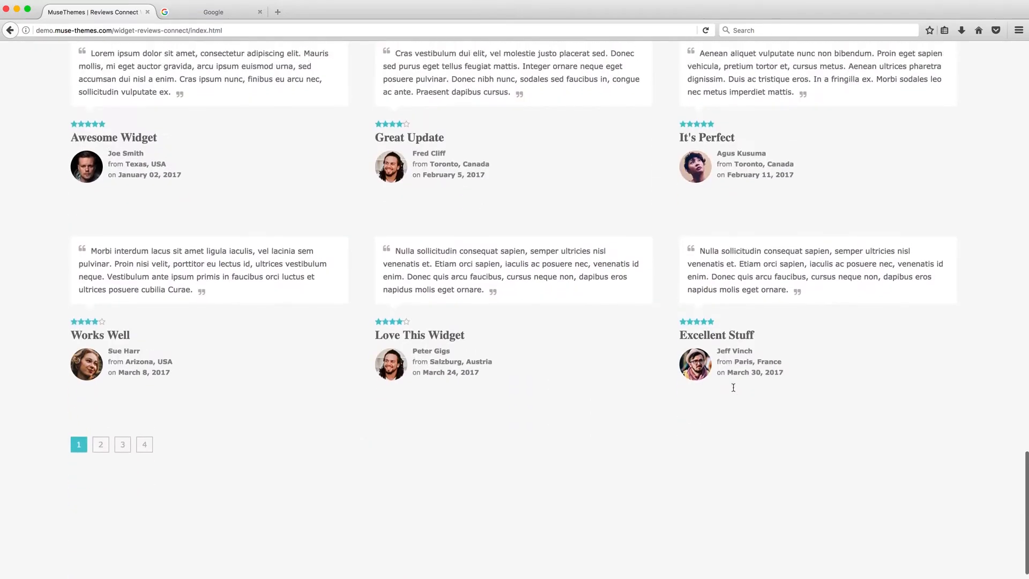
scroll(734, 389, "up", 5)
scroll(785, 354, "down", 6)
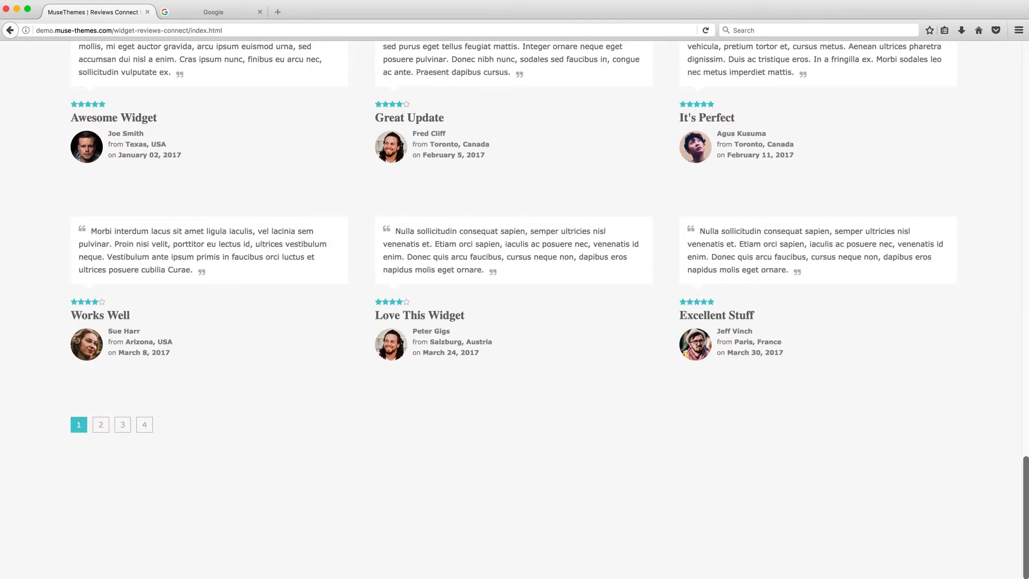
mouse_move(1028, 23)
left_mouse_down()
mouse_move(684, 25)
mouse_move(1028, 27)
left_mouse_up()
scroll(762, 239, "up", 20)
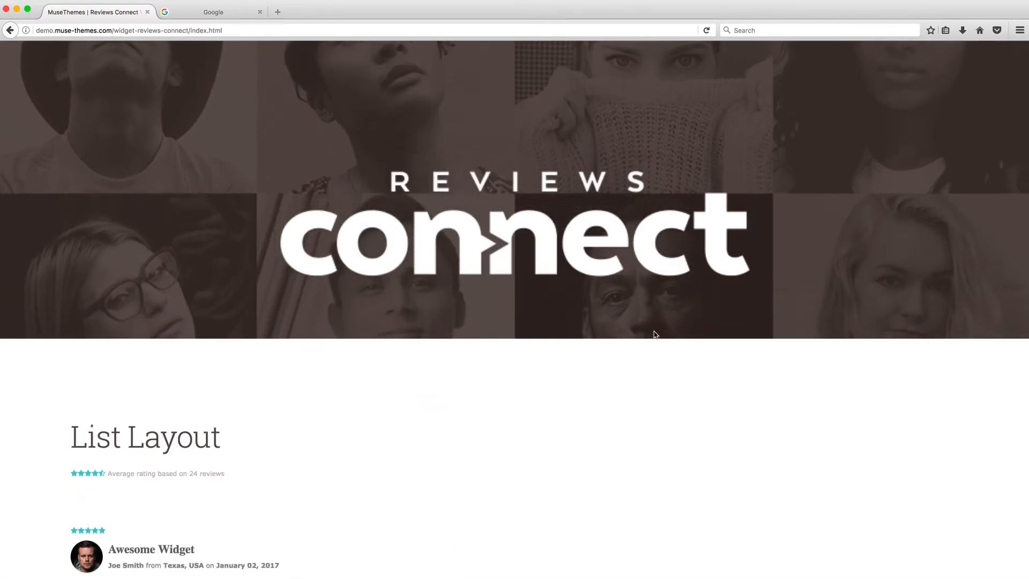
Switch to Adobe Muse and install the Reviews Connect .mulib file from the widget's Finder folder into the library
key("super+Tab")
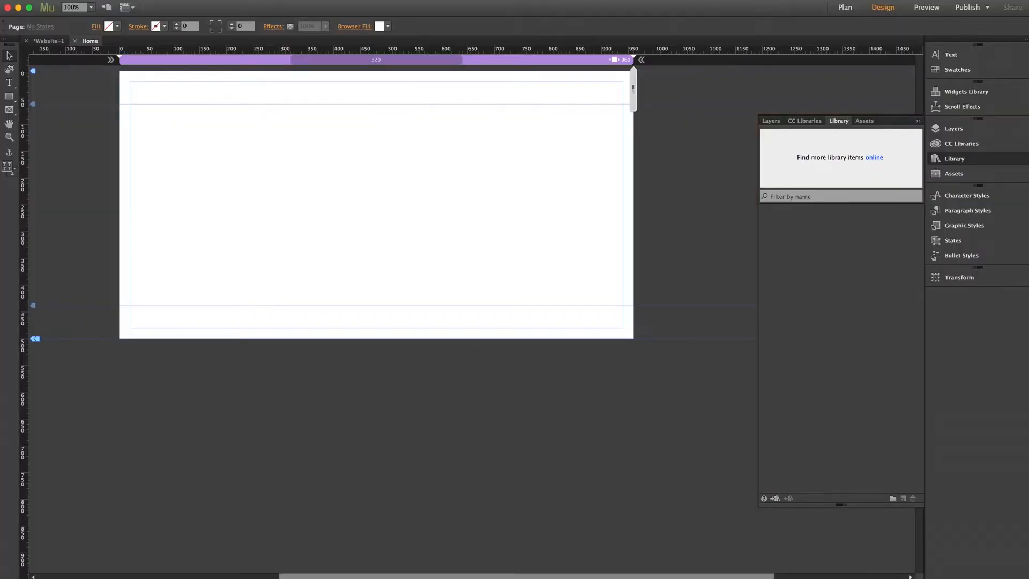
key("super+Tab")
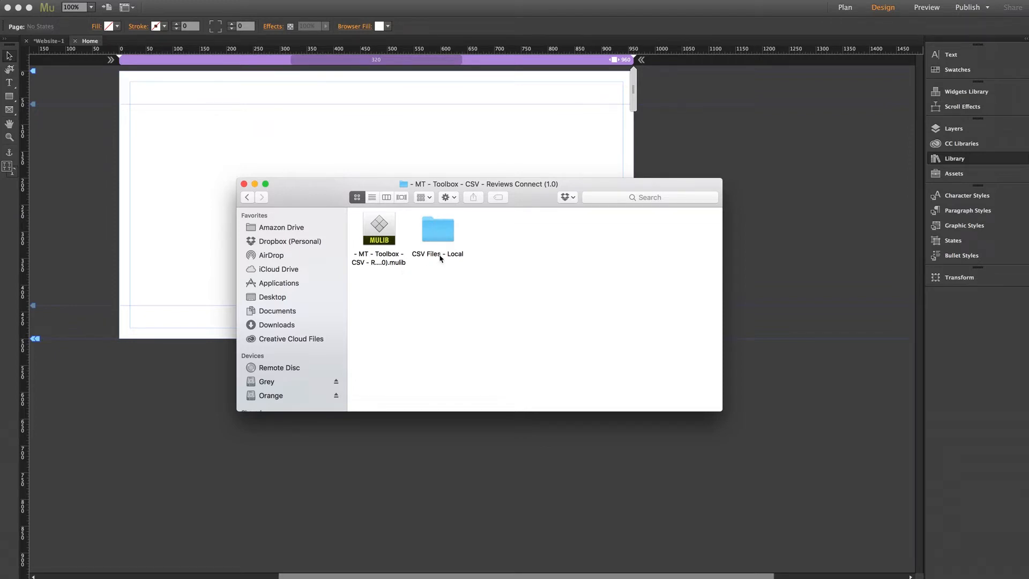
double_click(386, 230)
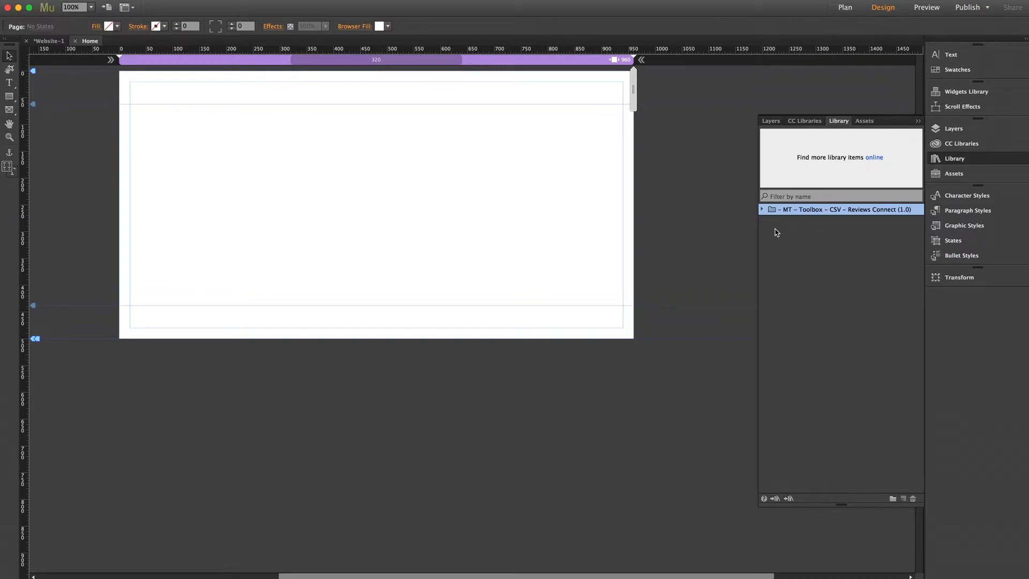
Place the Reviews Connect widget from the installed library folder on the Home page and collapse the library
left_click(761, 210)
left_click(815, 222)
left_click_drag(817, 222, 145, 137)
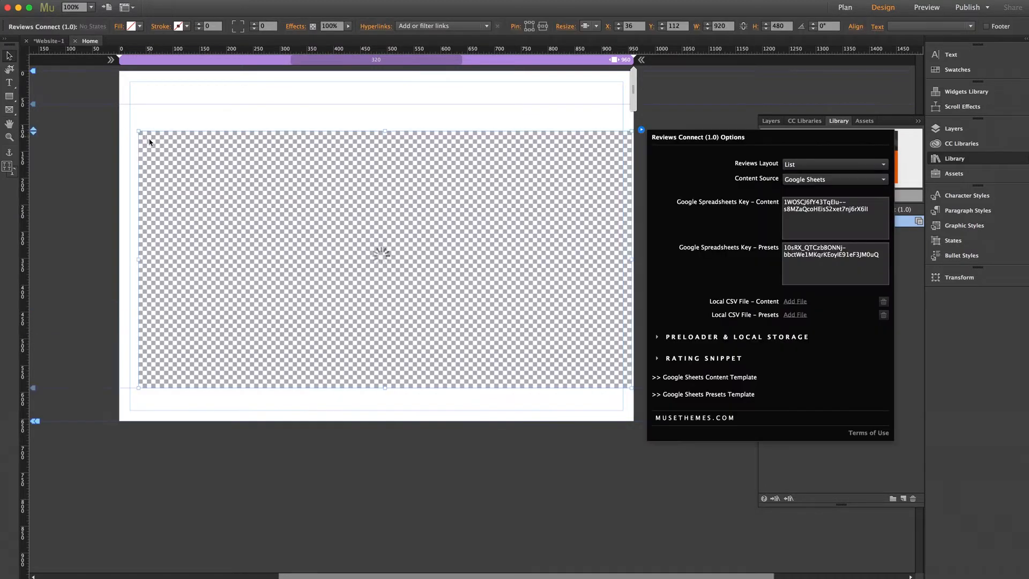
left_click(225, 115)
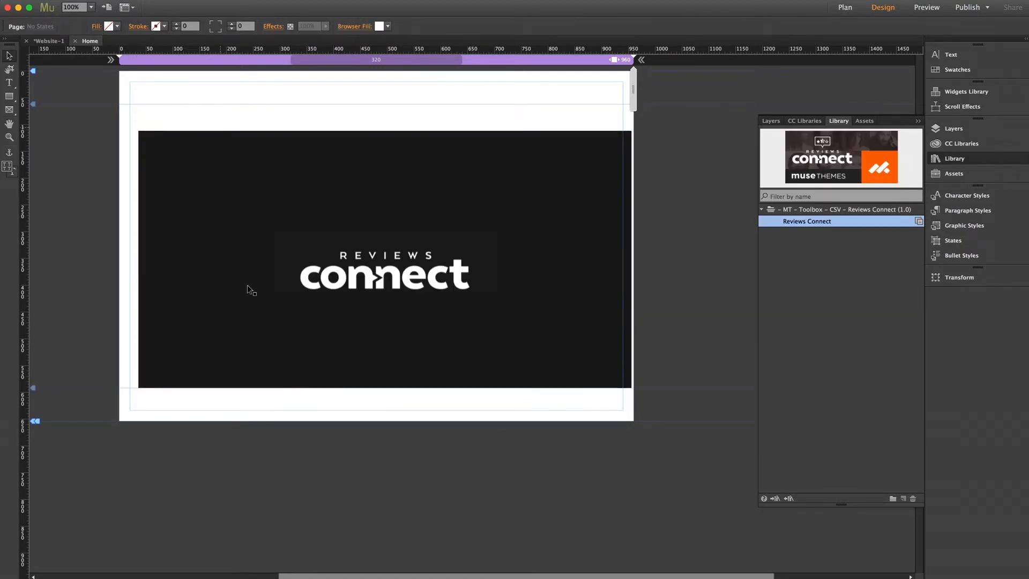
left_click_drag(350, 575, 319, 576)
left_click(969, 160)
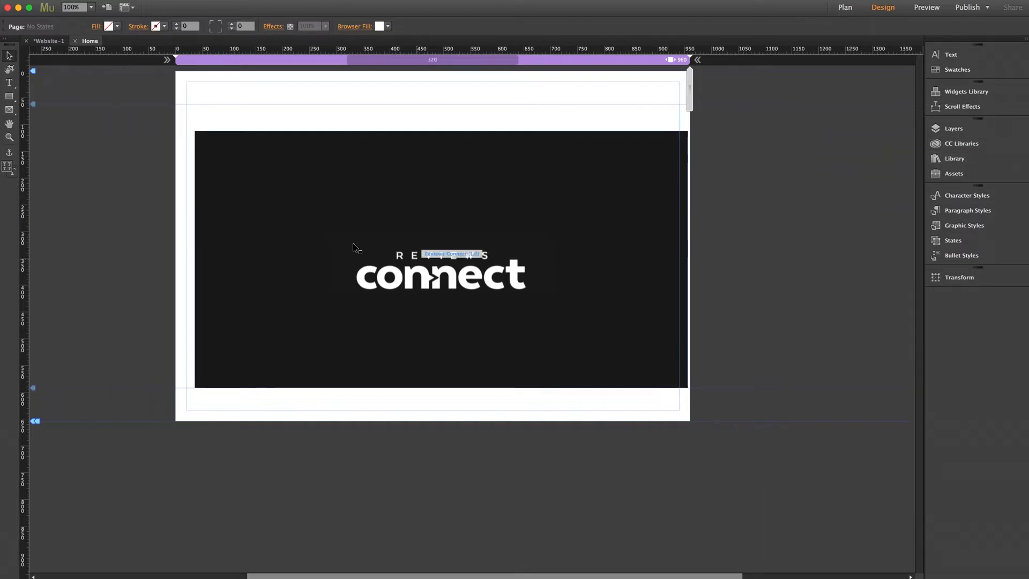
Move the Reviews Connect widget to X 20, Y 62, aligned with the page's column guides, and deselect it
left_click(336, 197)
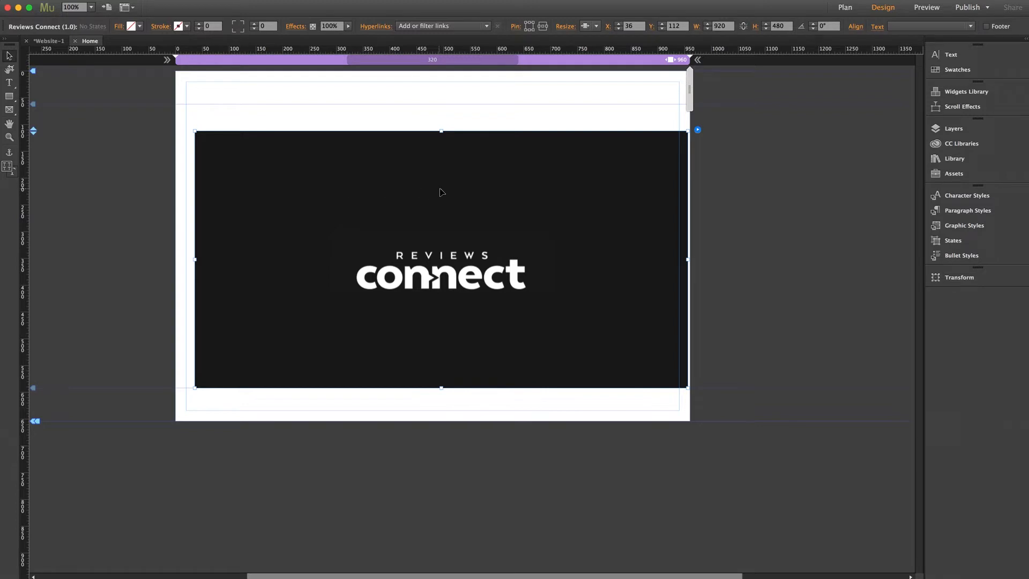
left_click_drag(439, 191, 432, 166)
left_click(779, 173)
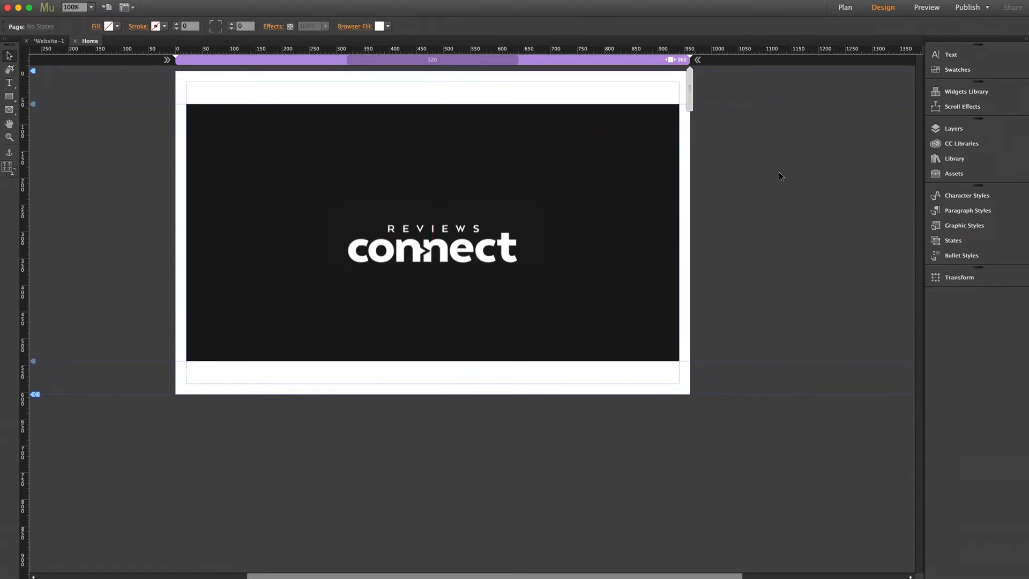
left_click(636, 169)
left_click(688, 118)
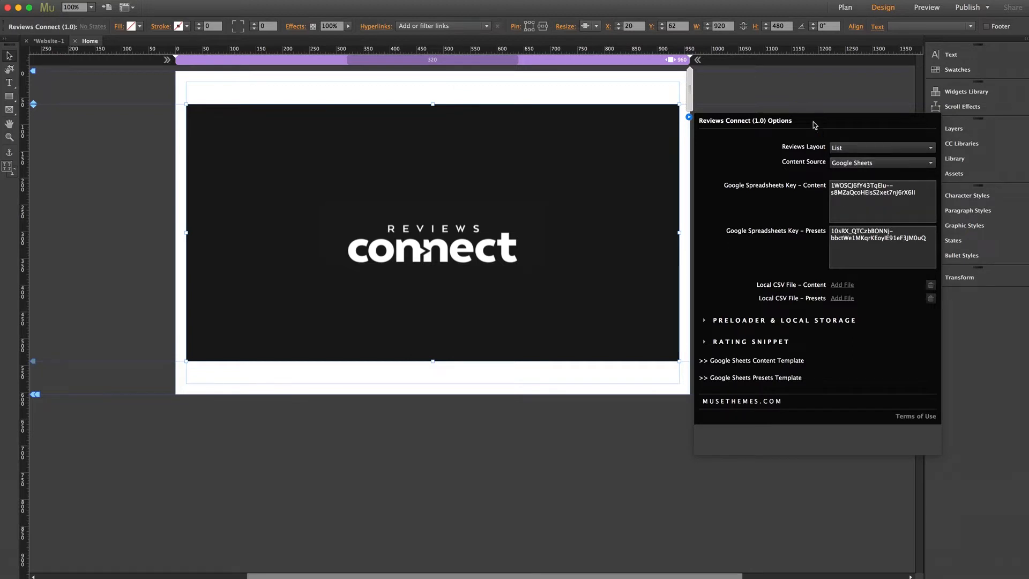
left_click(512, 424)
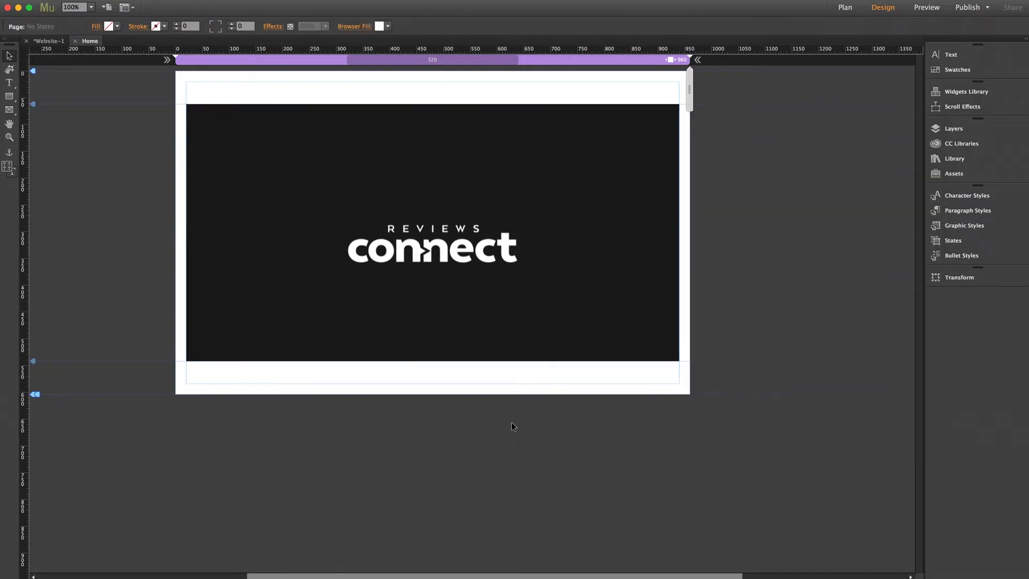
Preview the page in the browser and check the review list's pagination by going to page 2 and back to page 1
key("super+shift+e")
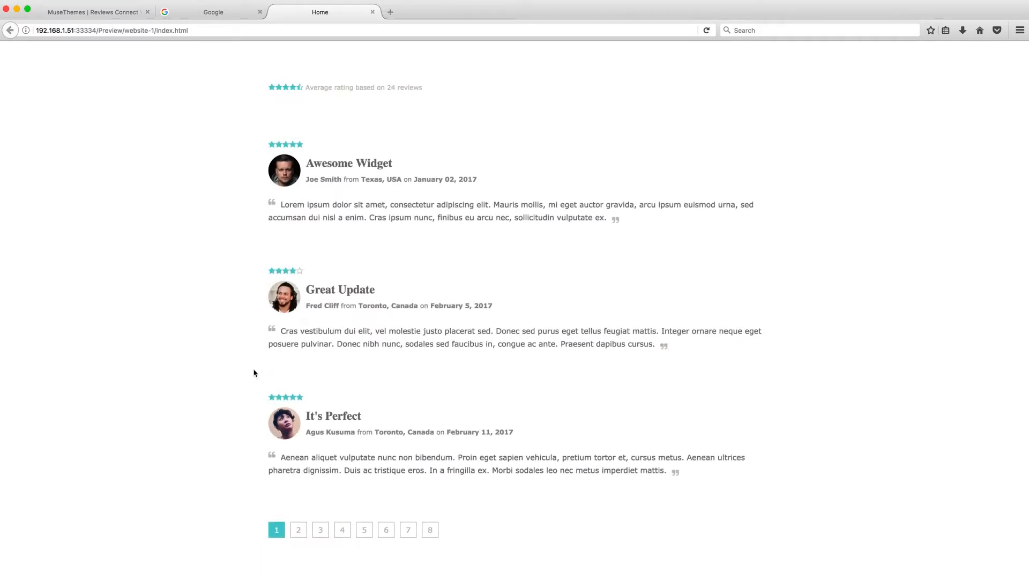
scroll(236, 352, "down", 1)
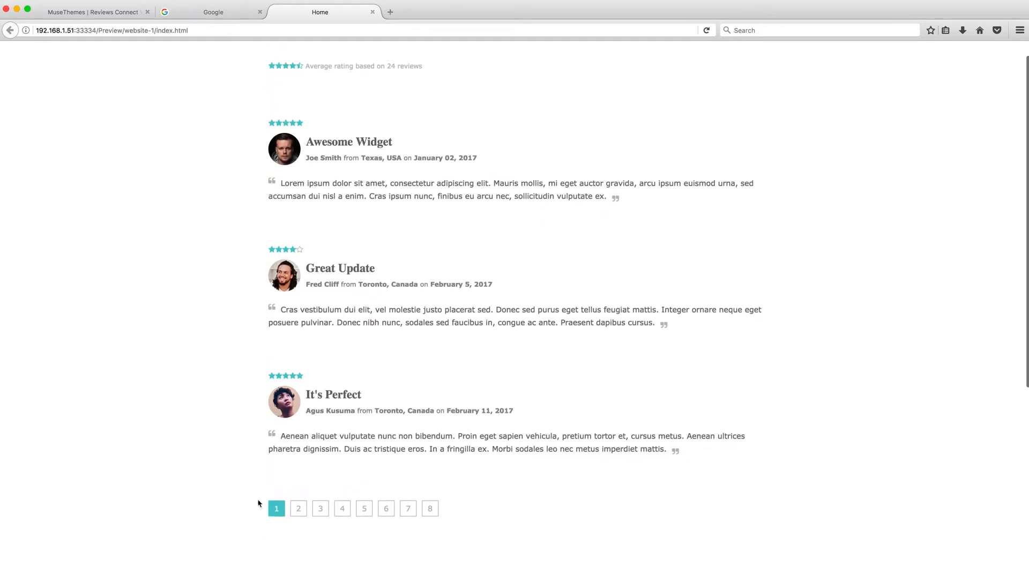
left_click(298, 509)
left_click(276, 530)
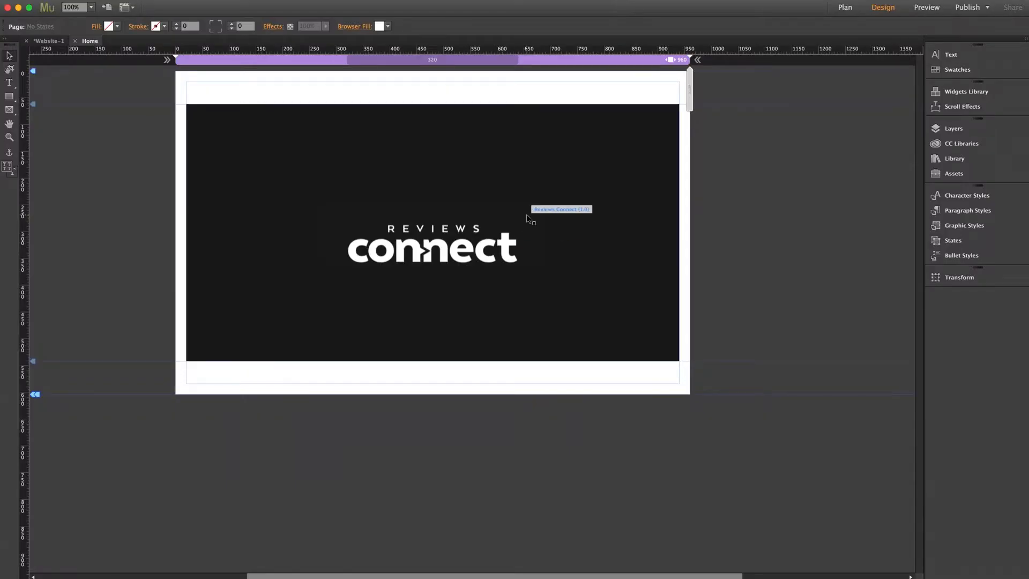
Review the Reviews Connect widget's layout and content source choices, keeping List and Google Sheets
left_click(527, 214)
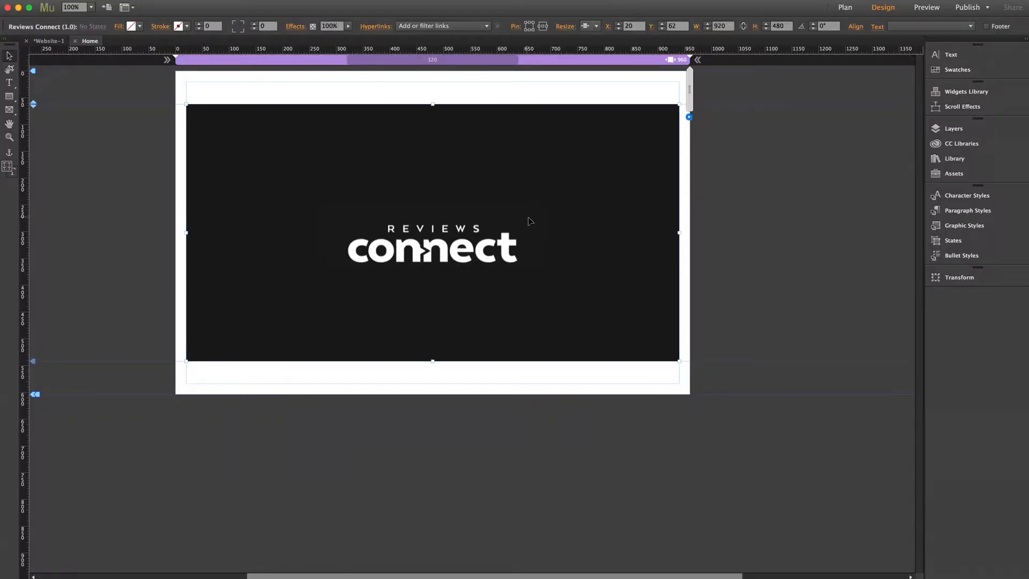
left_click(689, 117)
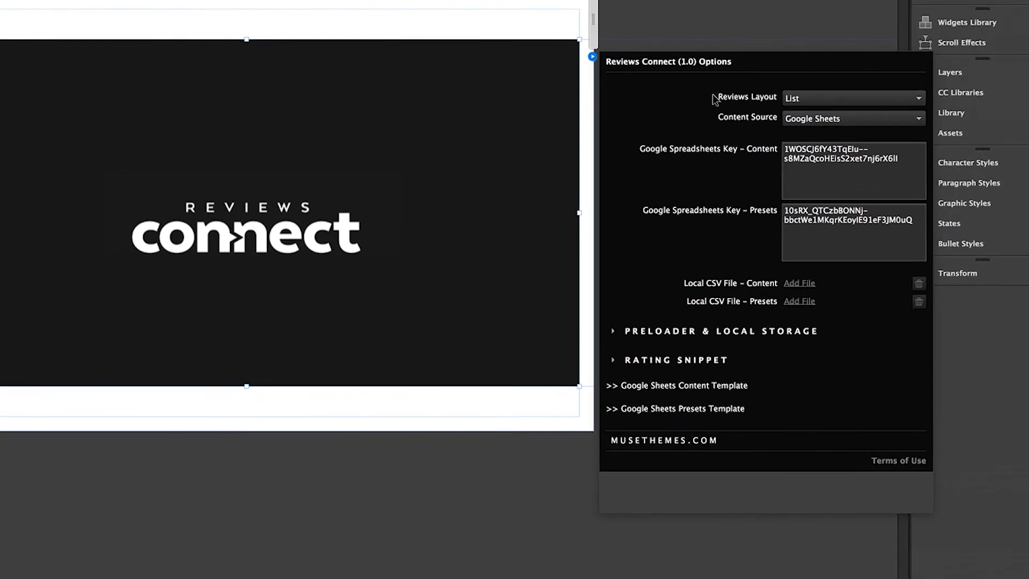
left_click(815, 100)
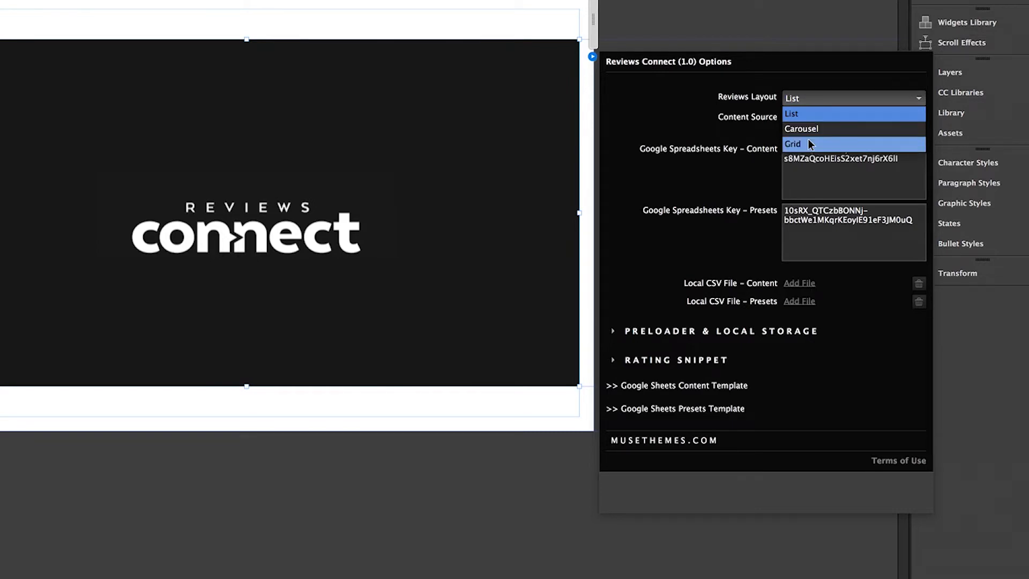
left_click(816, 100)
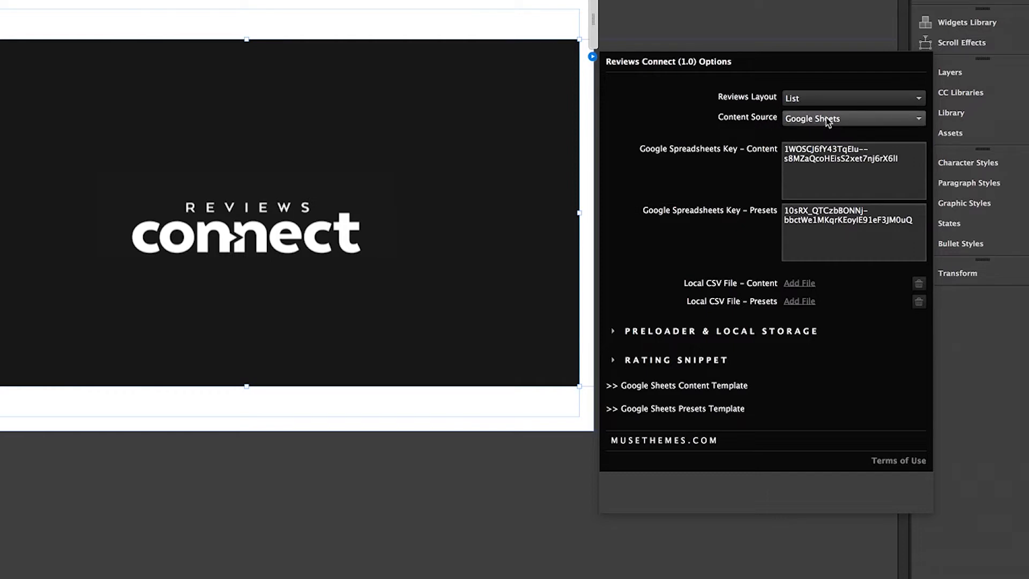
left_click(853, 118)
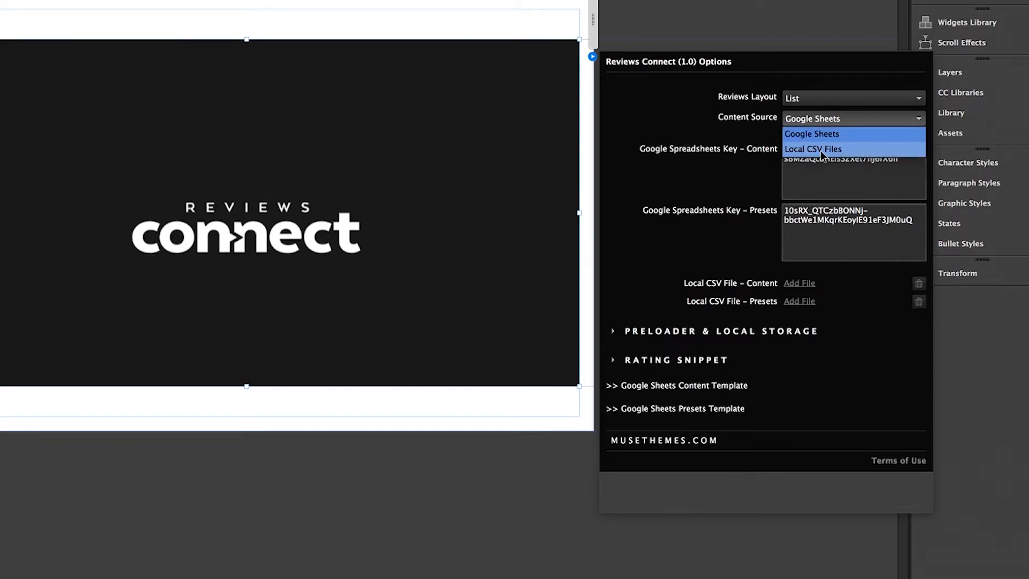
left_click(828, 134)
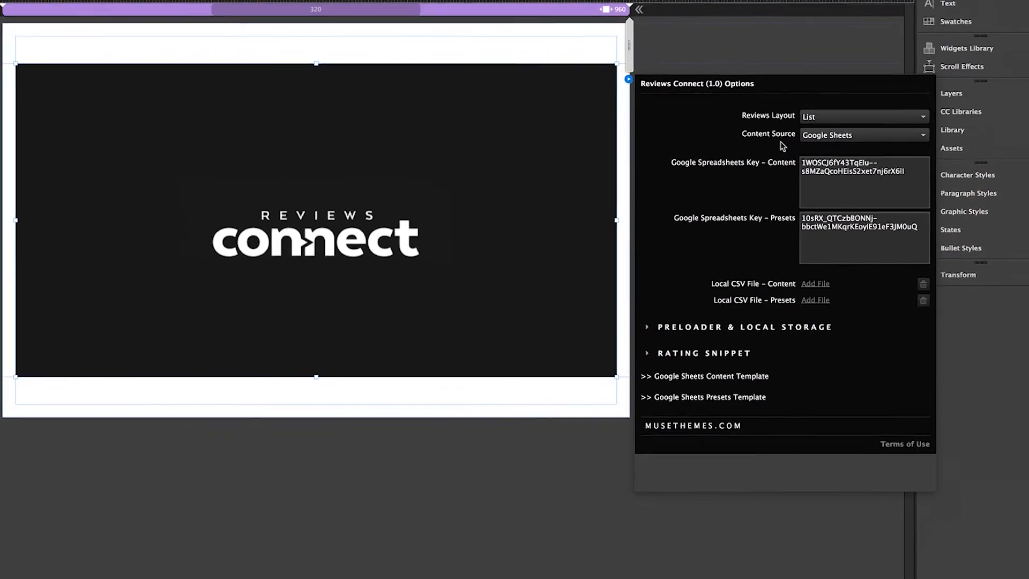
Inspect the files in the widget's CSV Files - Local folder in Finder, and return to the Muse page
left_click(238, 577)
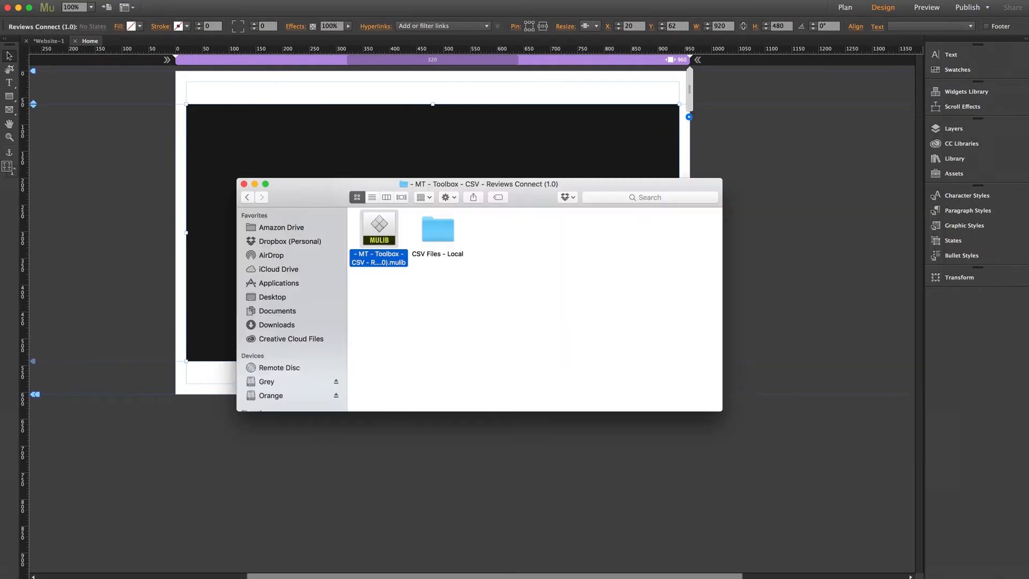
double_click(438, 239)
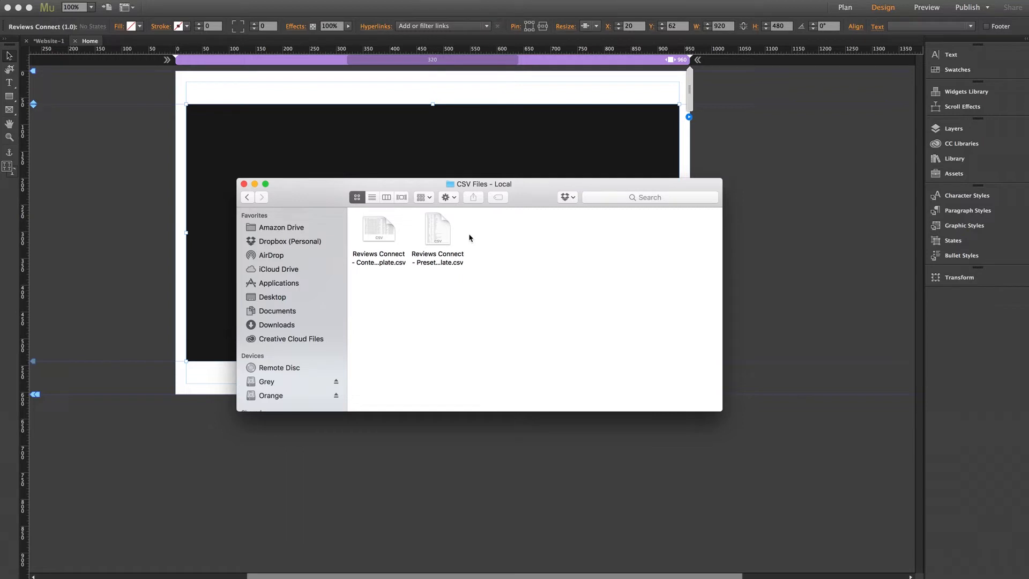
left_click(249, 198)
left_click(746, 142)
left_click(631, 142)
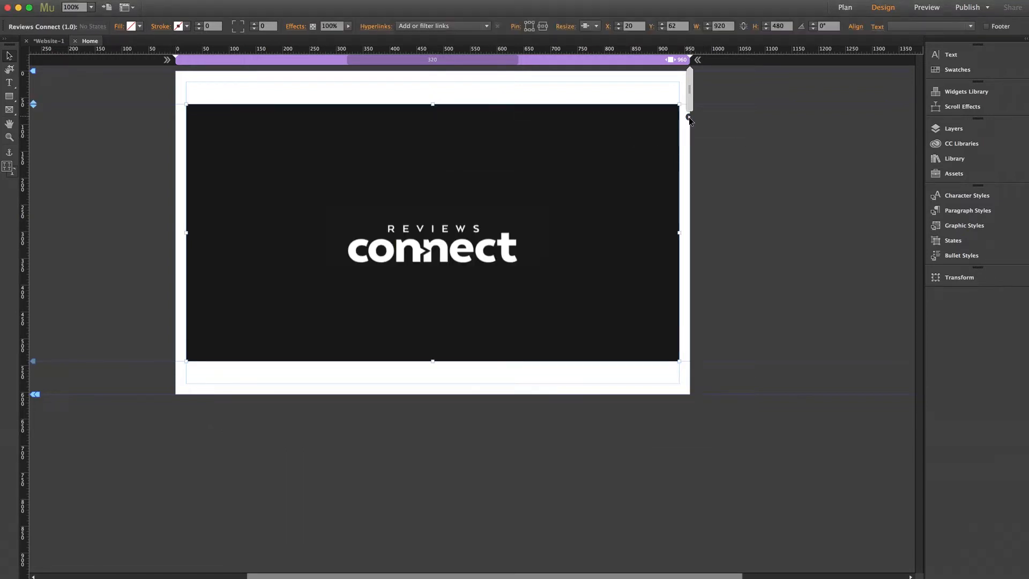
Open the widget's Google Sheets Content Template and copy it to My Drive, named with the owner's first name in possessive form plus "Reviews"
left_click(690, 118)
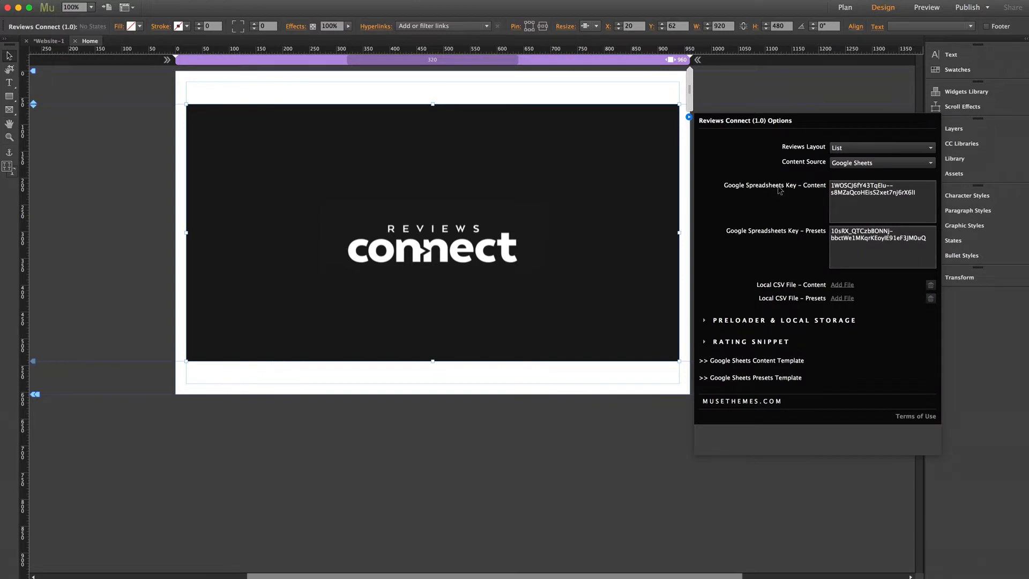
left_click(764, 361)
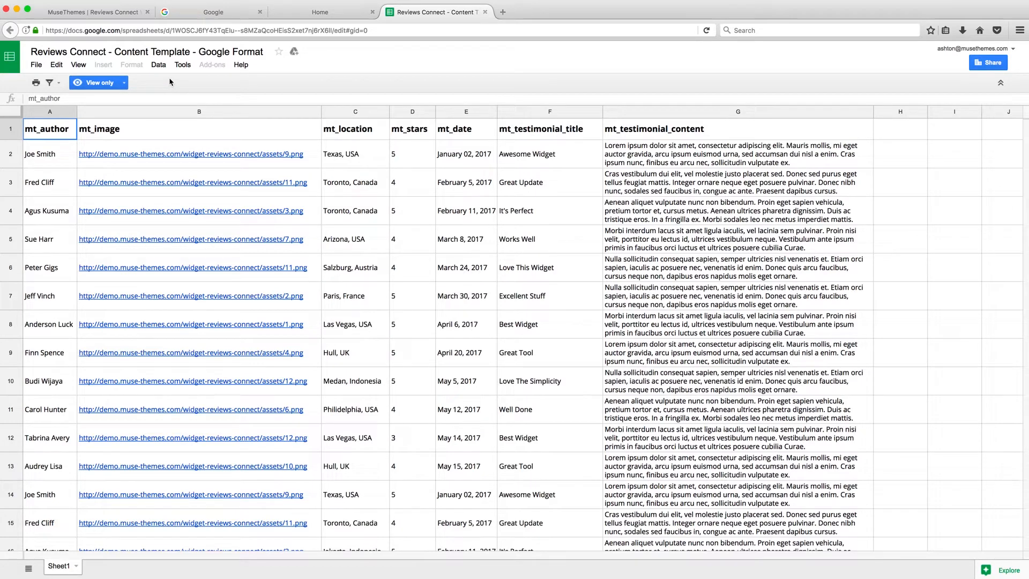
left_click(39, 66)
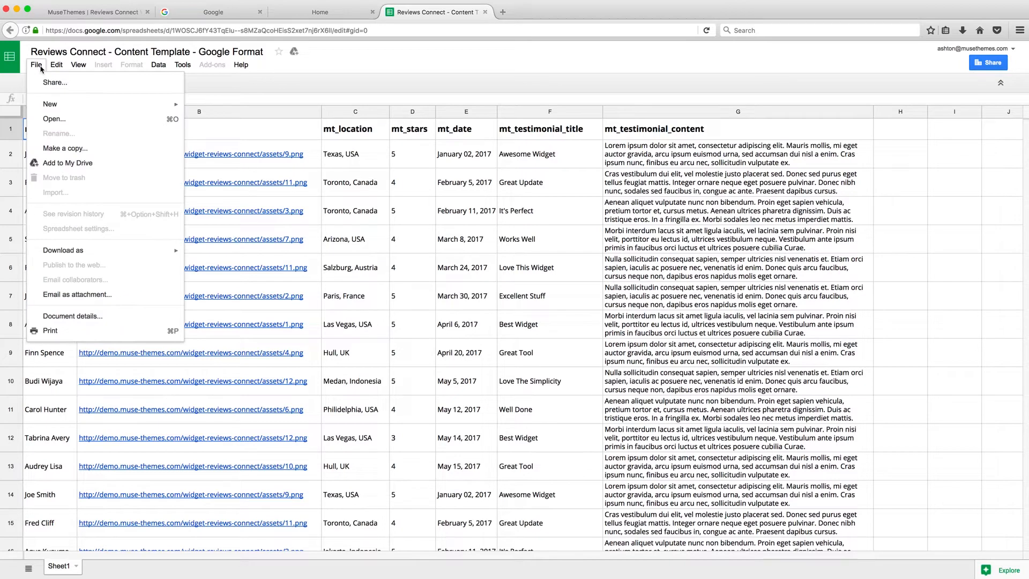
left_click(61, 148)
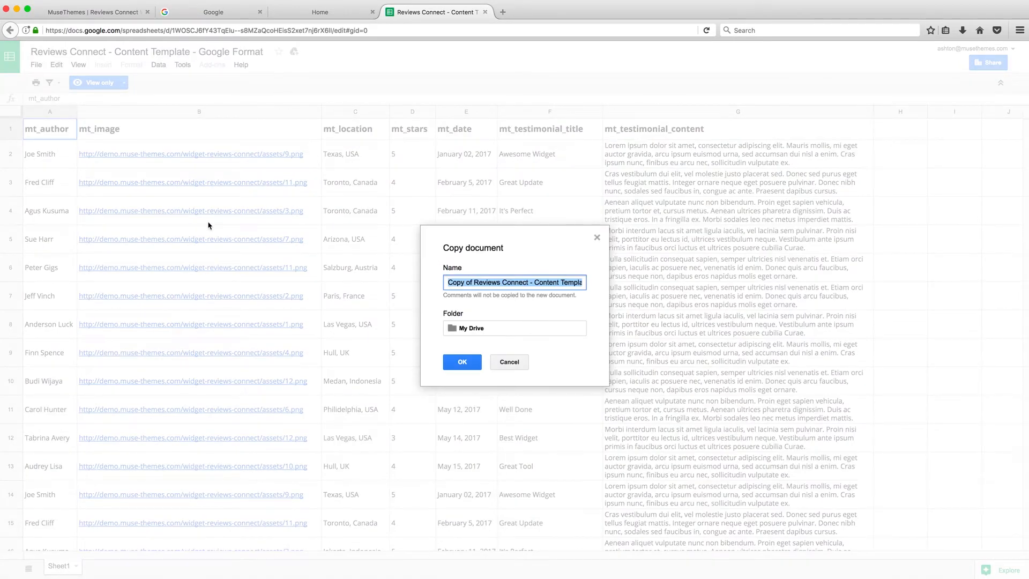
type("Ashton's Revie")
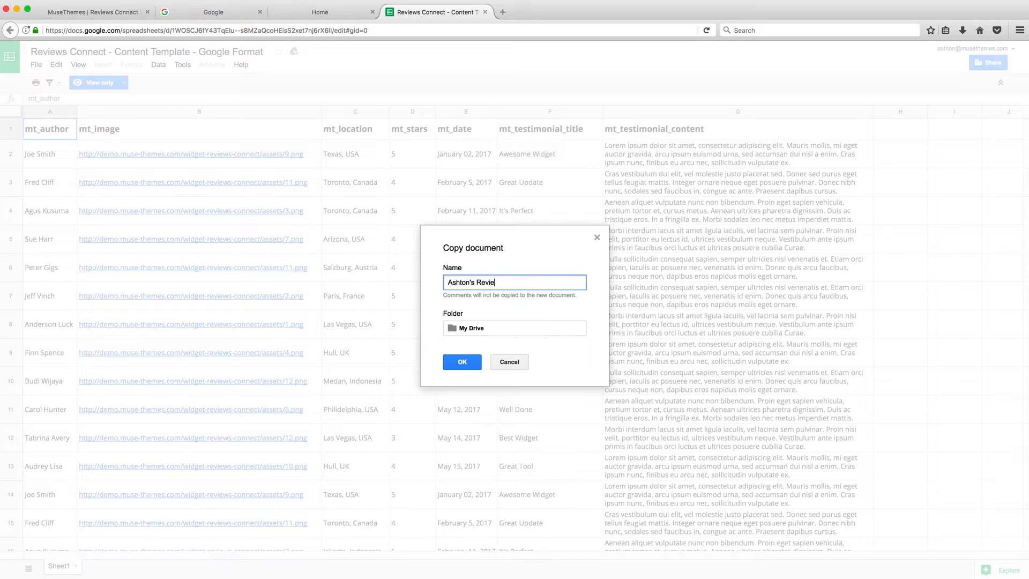
type("ws")
left_click(460, 364)
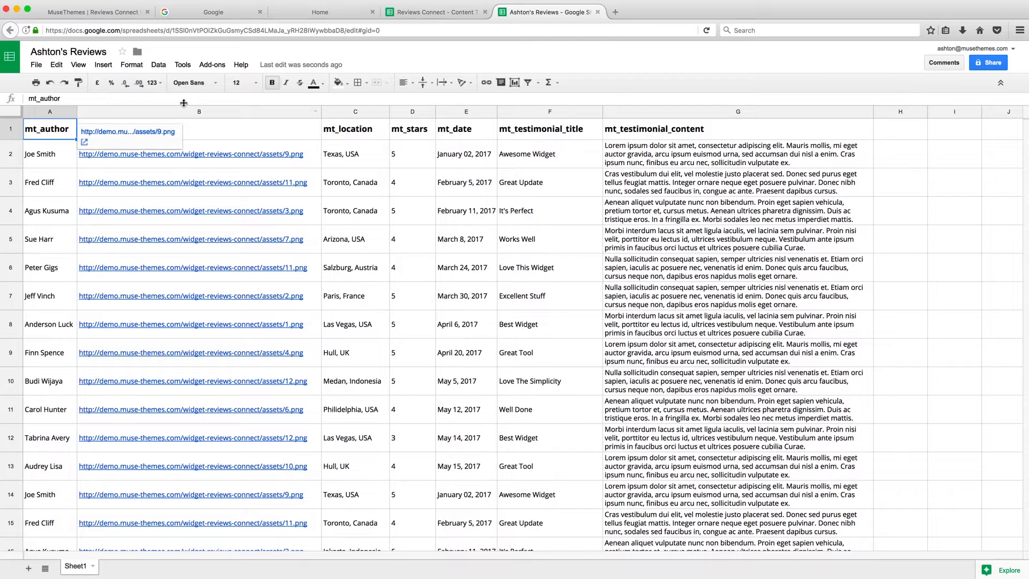
Publish the entire copied spreadsheet to the web as comma-separated values (.csv) and close the publishing dialog
left_click(37, 66)
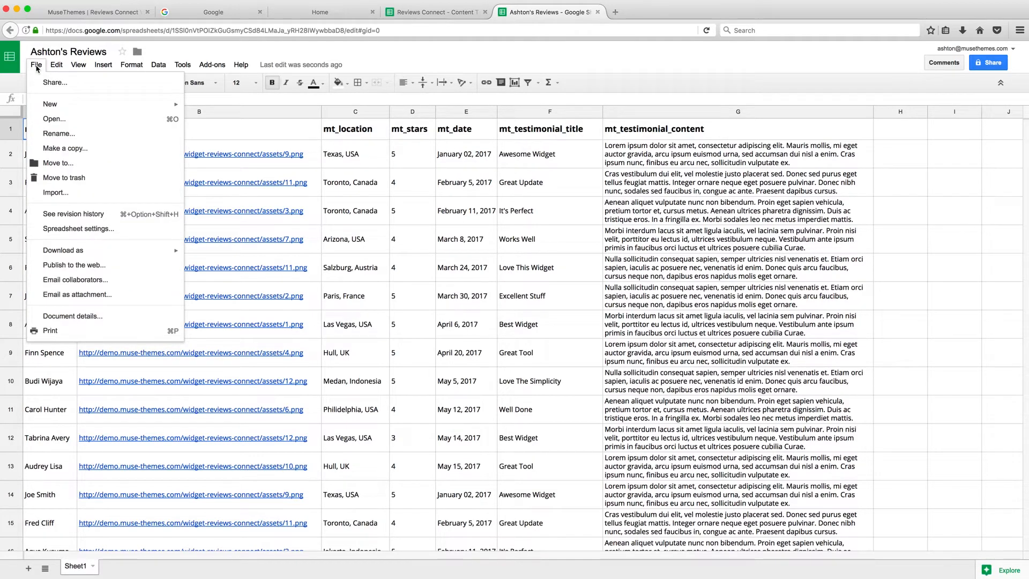
left_click(84, 267)
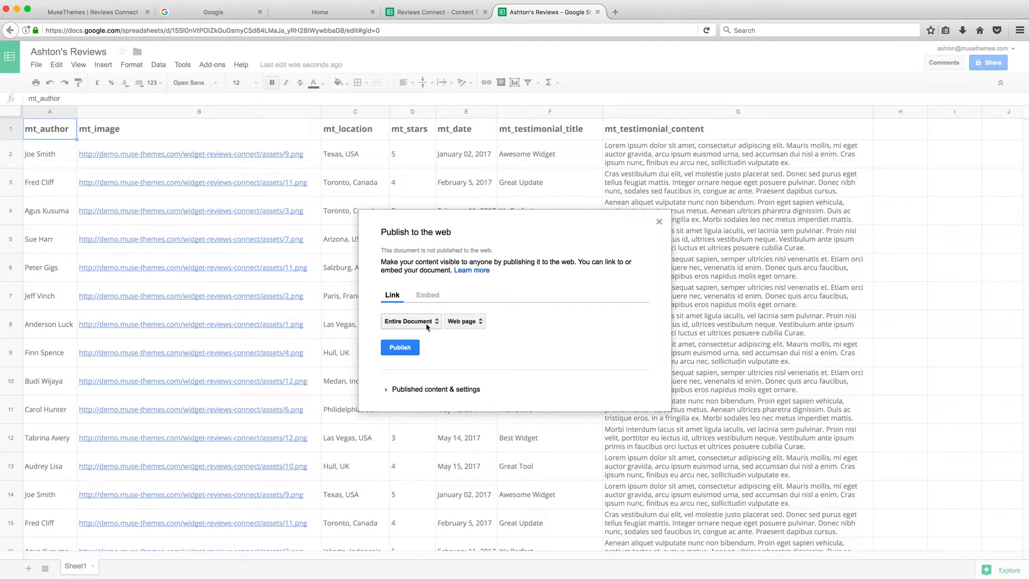
left_click(477, 323)
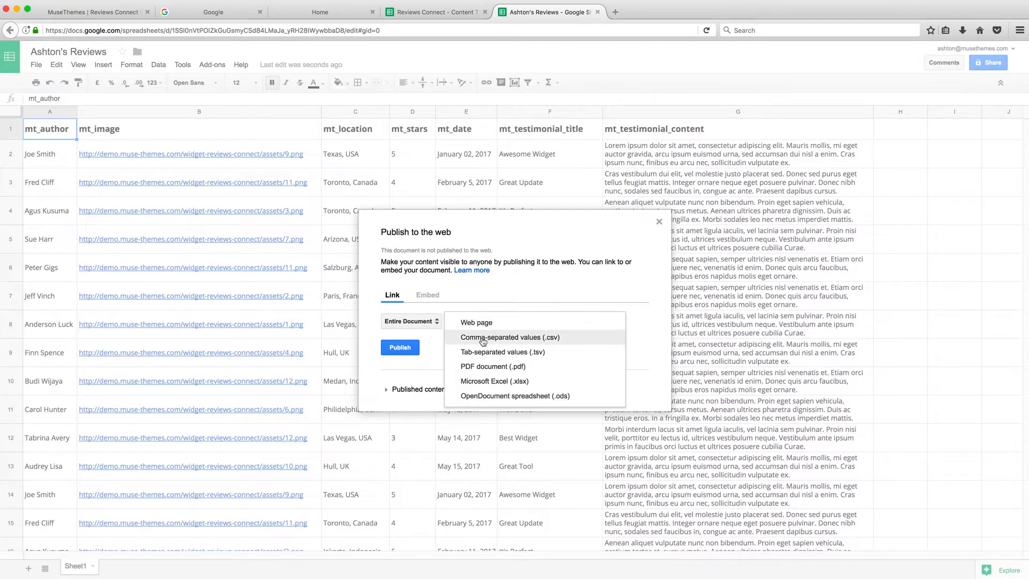
left_click(484, 338)
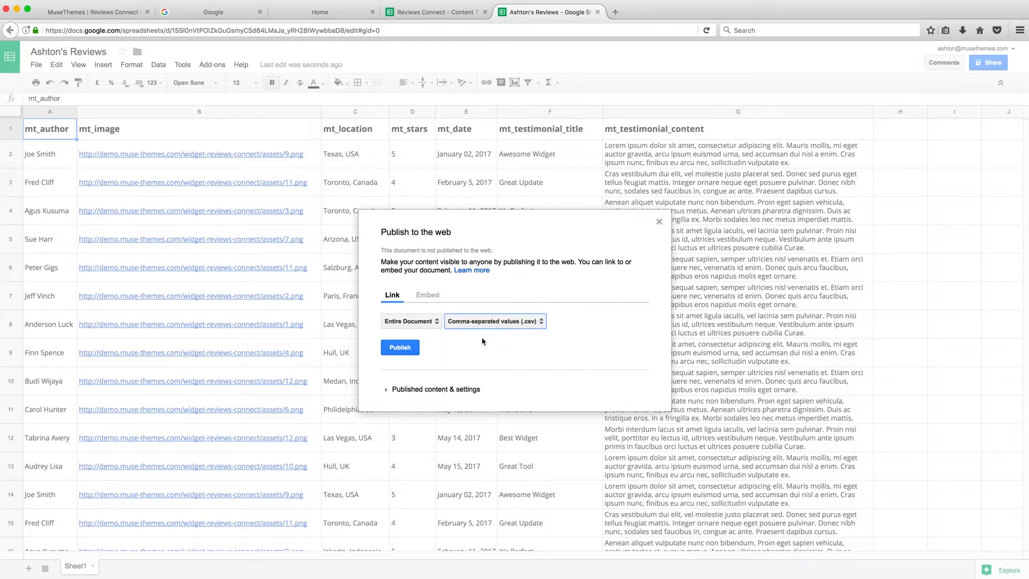
left_click(402, 348)
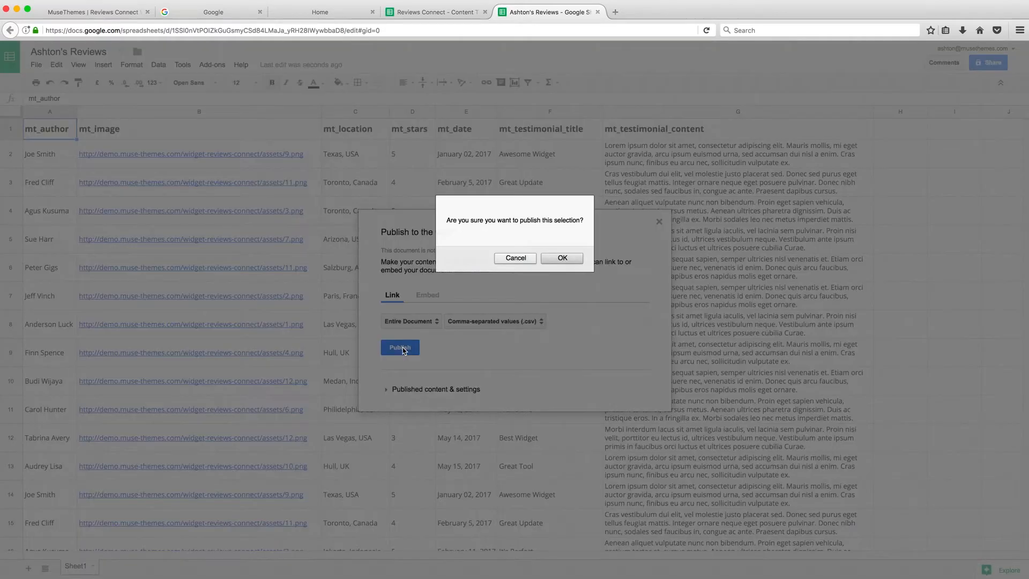
left_click(563, 259)
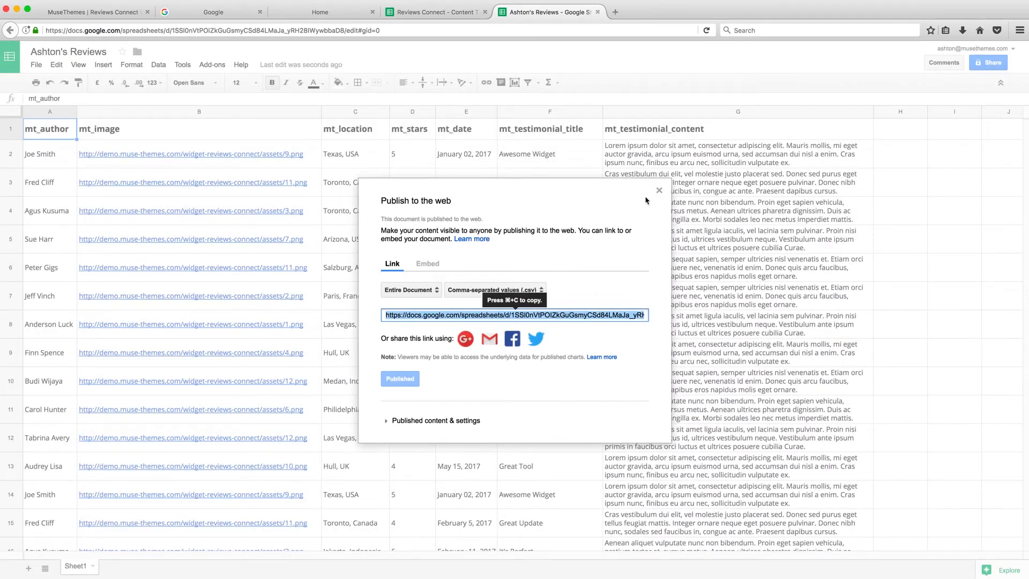
left_click(659, 192)
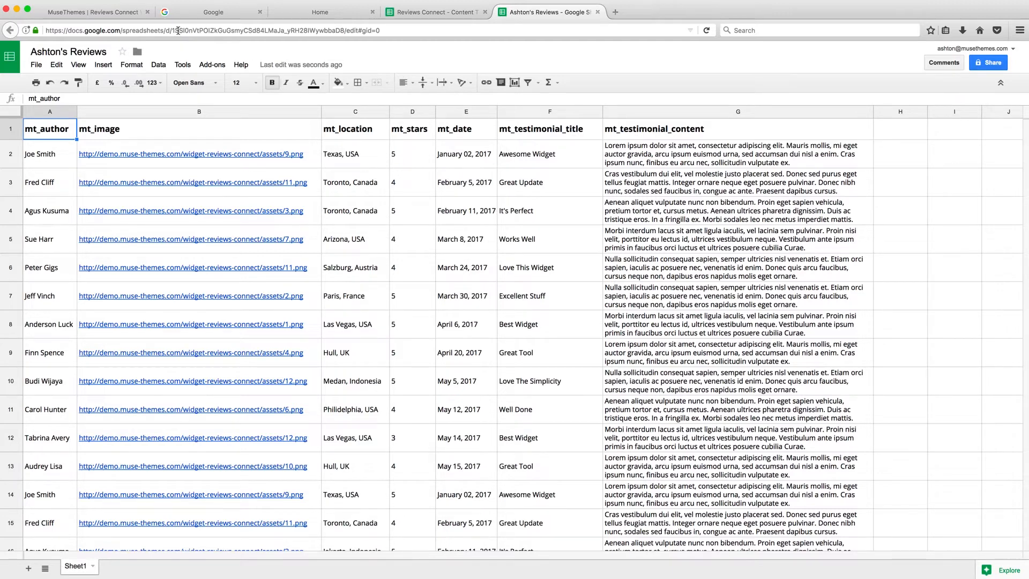
Copy the spreadsheet key of the new reviews sheet from its web address, between "/d/" and "/edit"
left_click(176, 31)
left_click(174, 31)
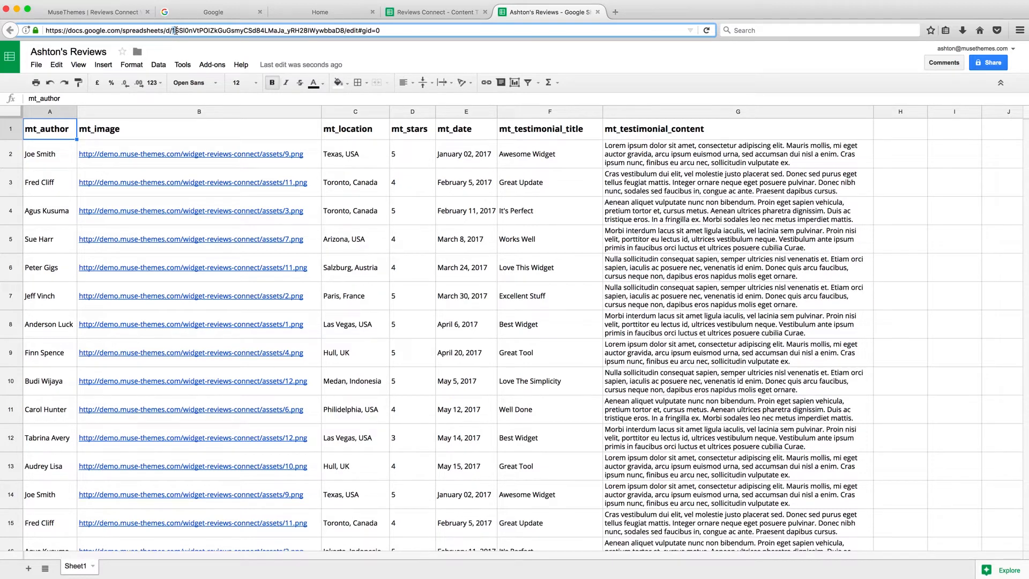
left_click_drag(175, 31, 344, 31)
key("super+c")
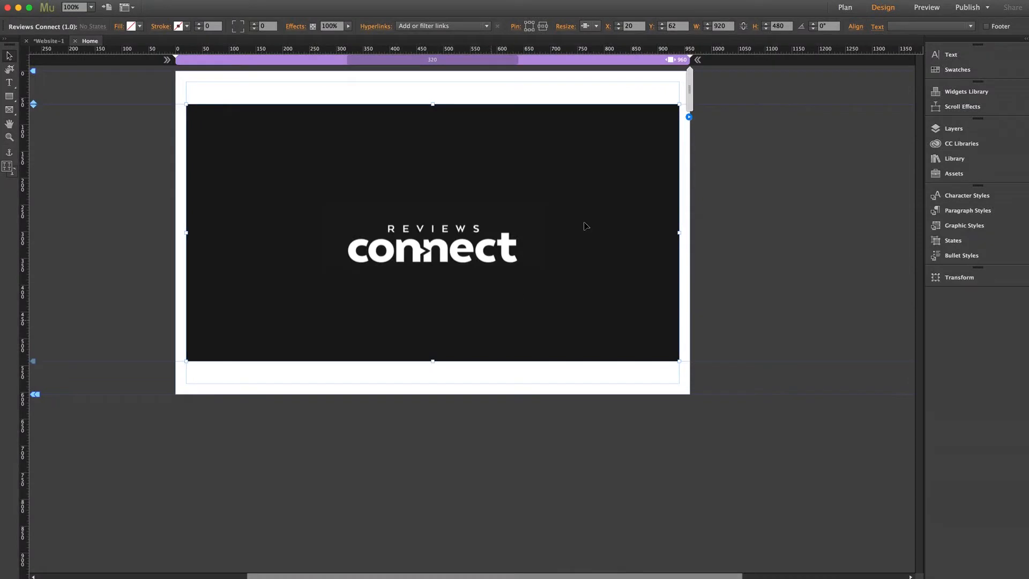
Switch to Muse, replace the widget's Google Spreadsheets Key – Content with the copied key, and deselect the widget
left_click(689, 116)
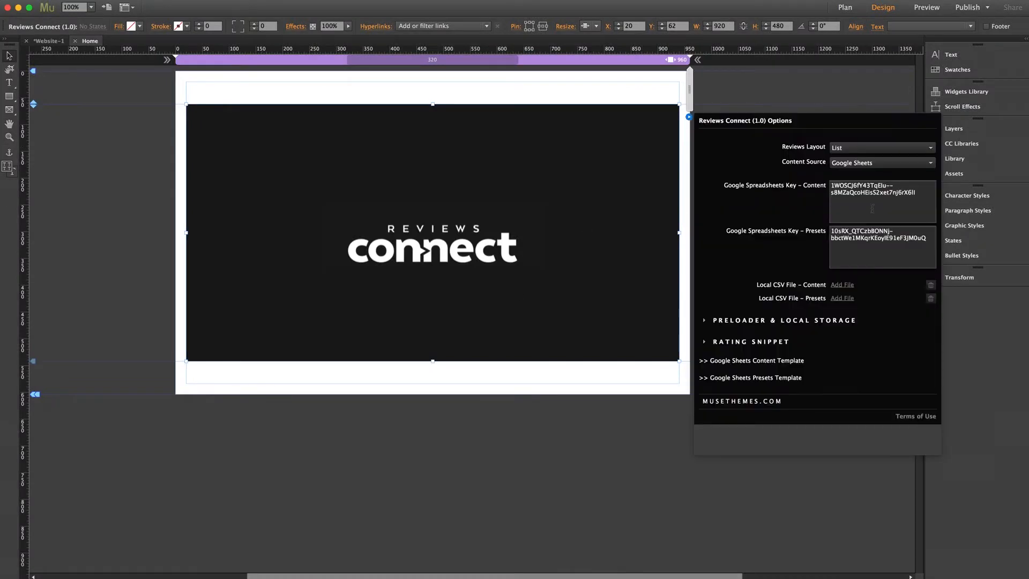
left_click(913, 198)
key("super+a")
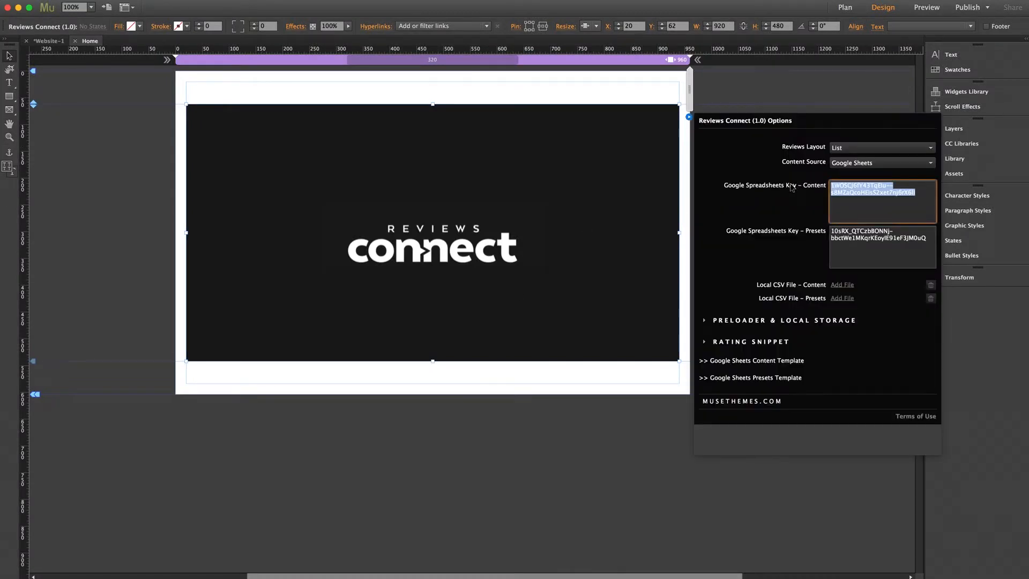
key("super+v")
left_click(791, 187)
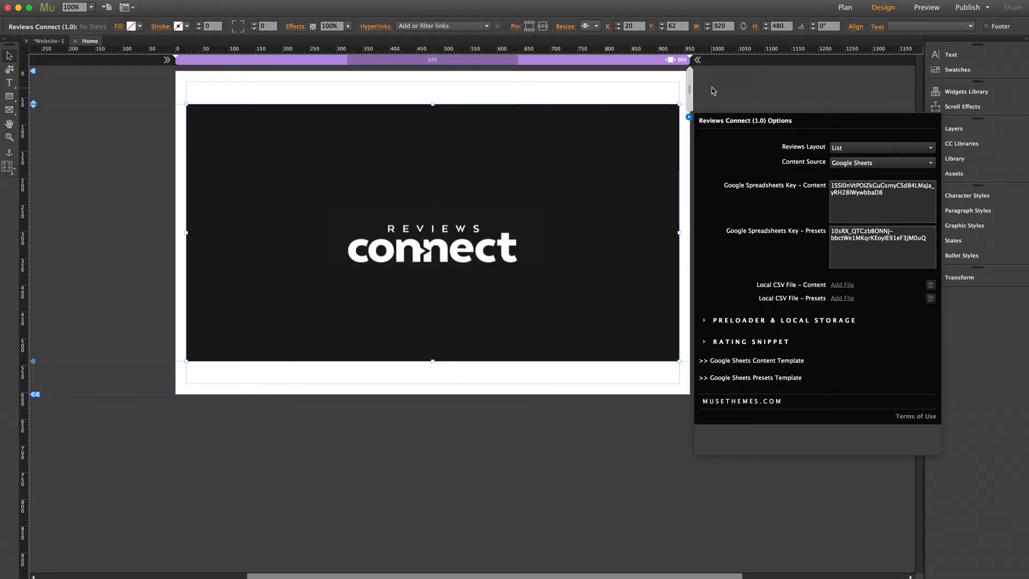
left_click(712, 88)
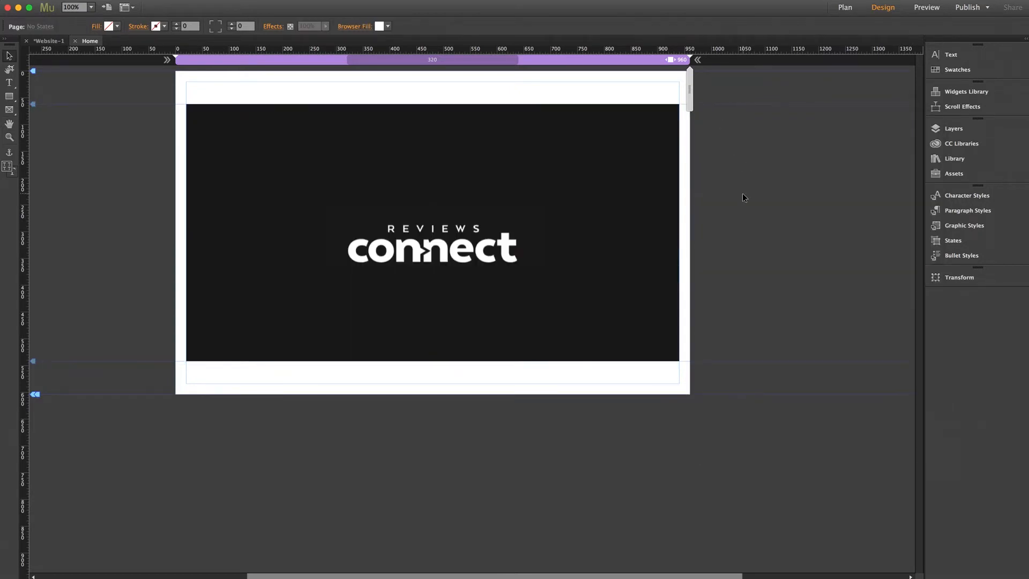
Preview the page in the browser, close the old preview, and compare the displayed reviews with the copied sheet's columns
key("super+shift+e")
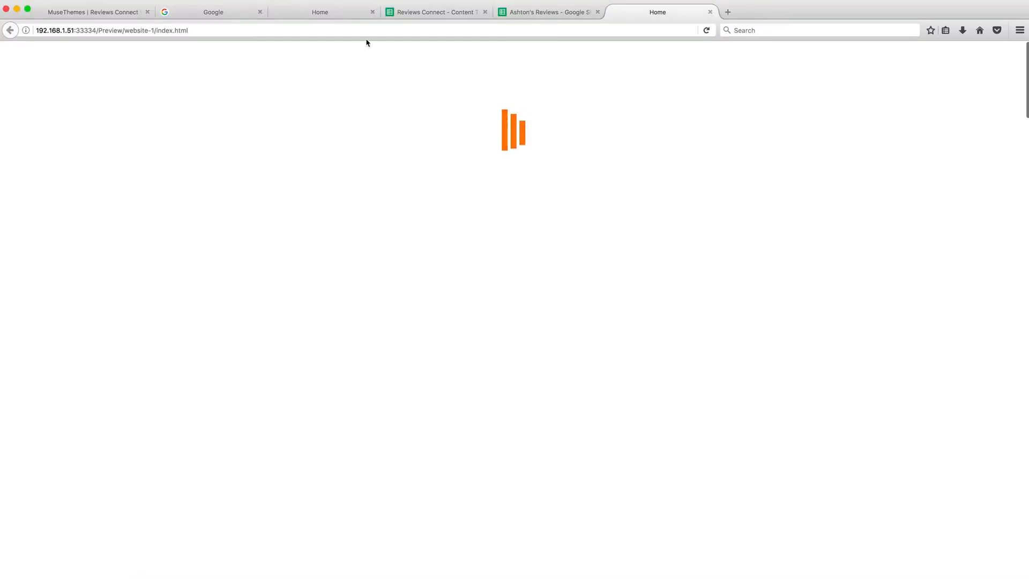
left_click(373, 12)
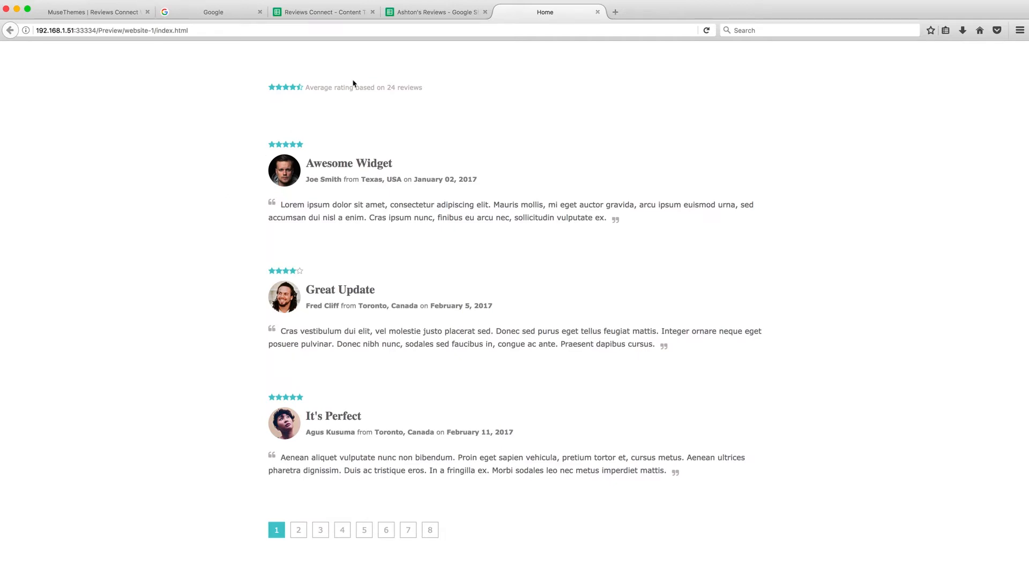
left_click(419, 12)
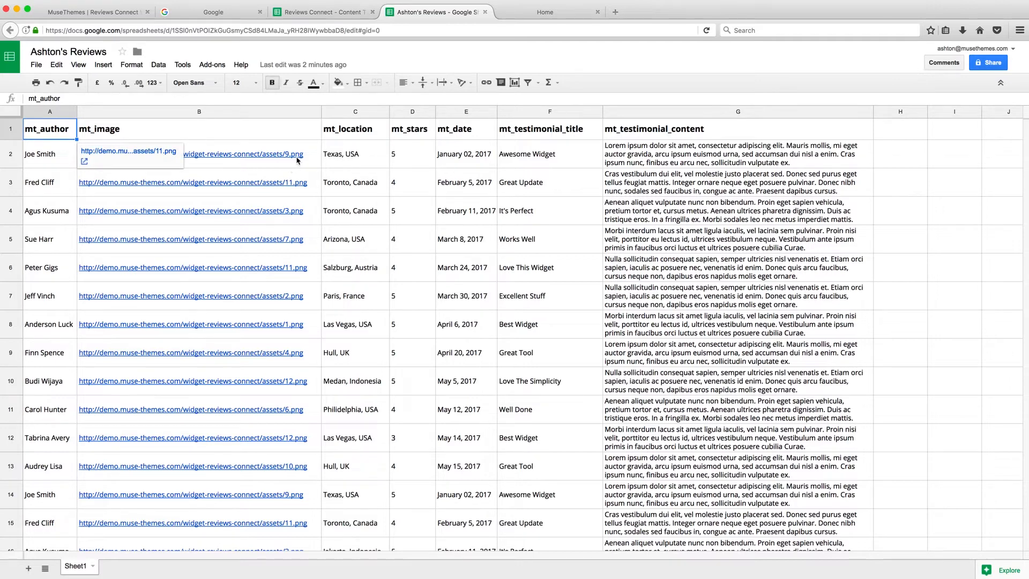
mouse_move(293, 161)
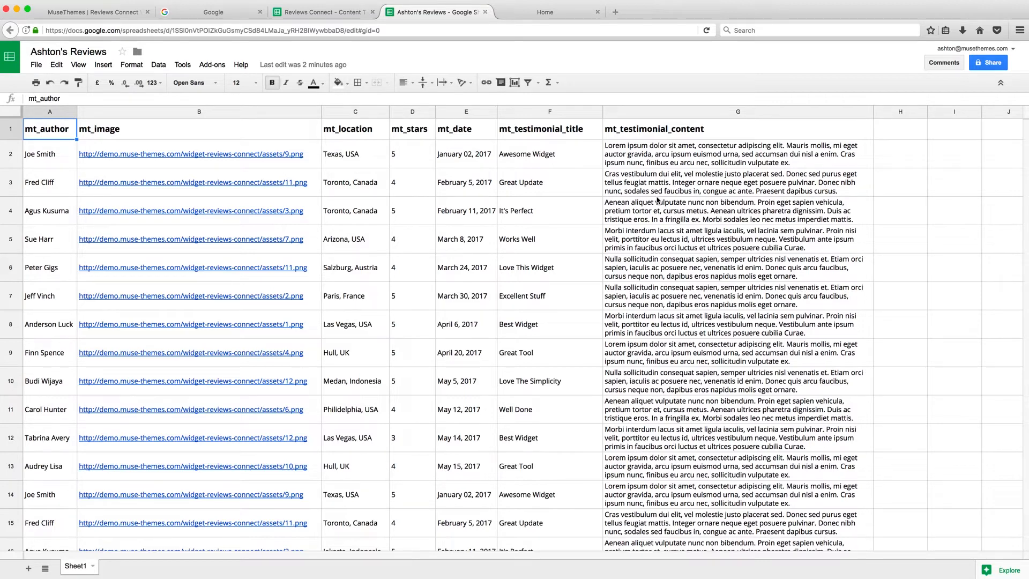
left_click(37, 187)
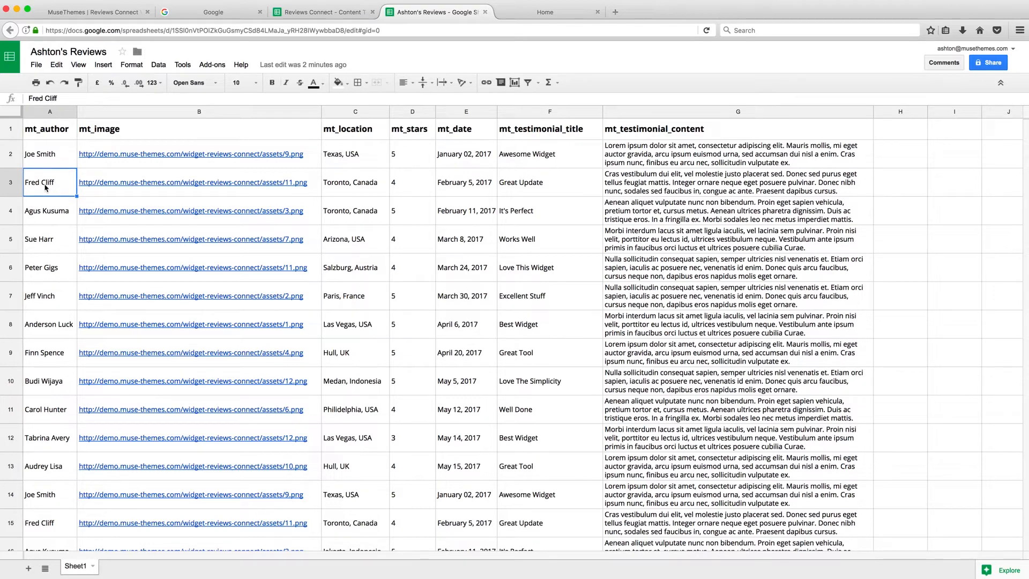
left_click(534, 16)
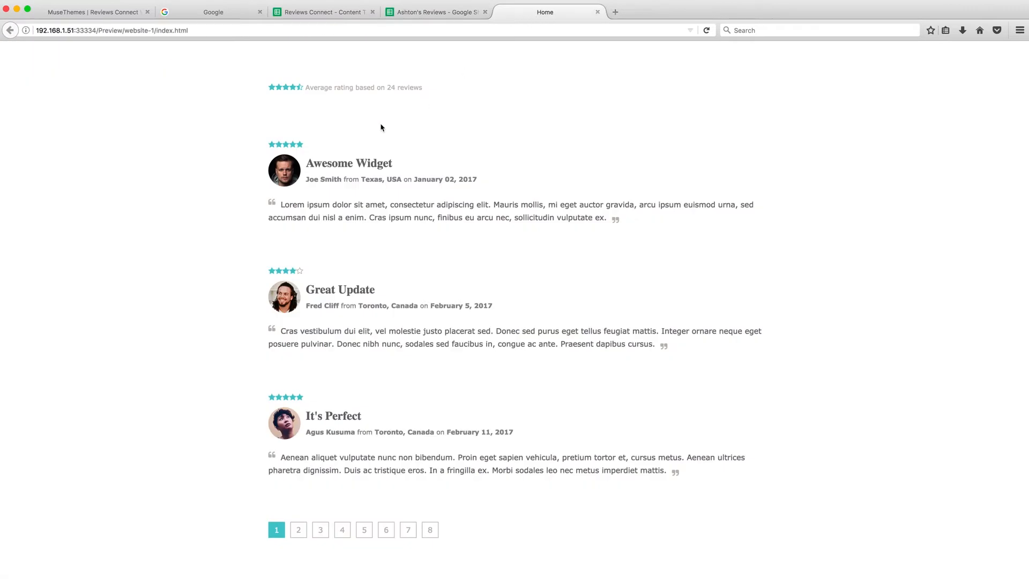
scroll(211, 245, "down", 1)
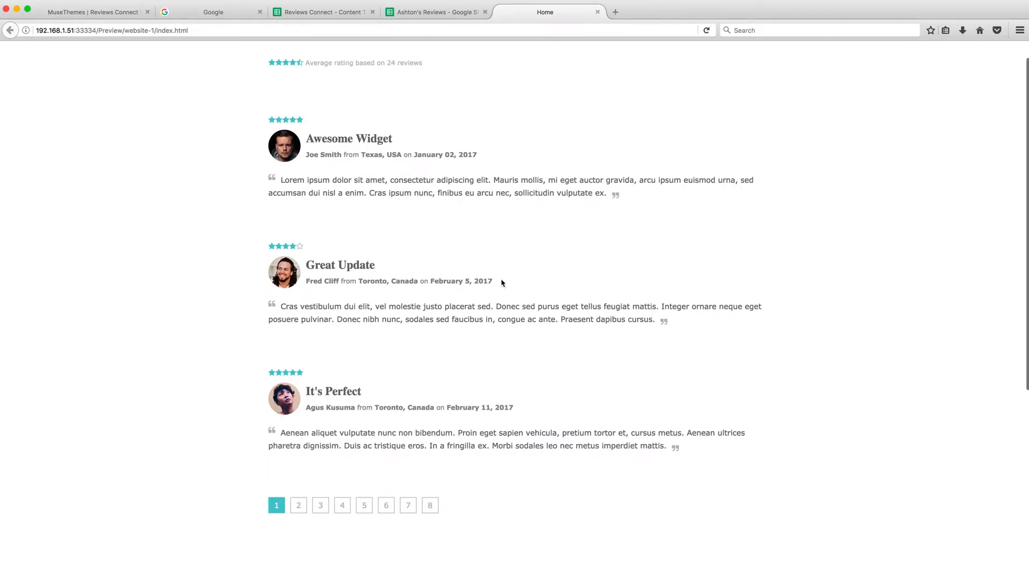
Replace the mt_author entry in row 3 of the reviews sheet with a different reviewer's full name
left_click(440, 11)
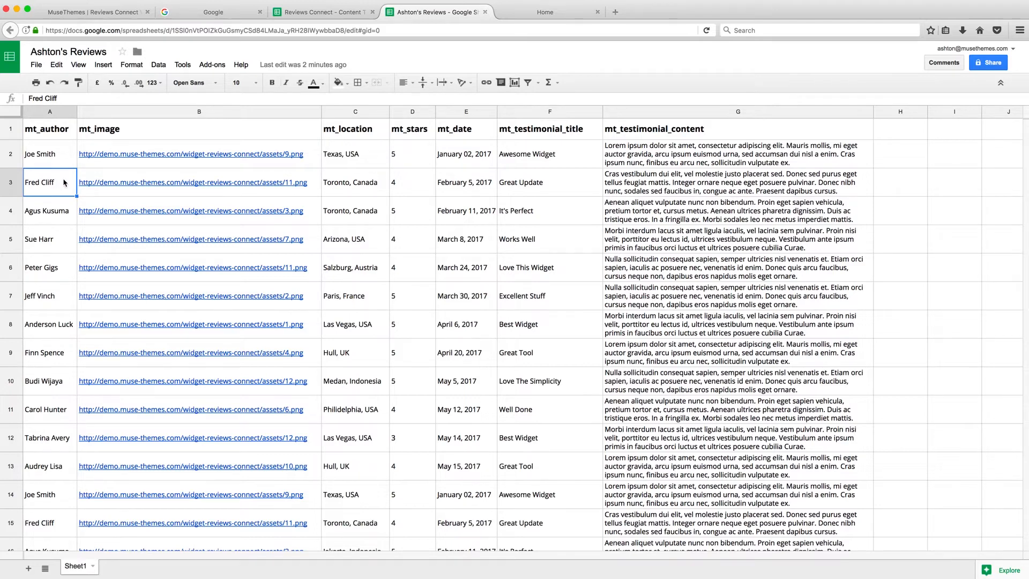
type("Steve Harris")
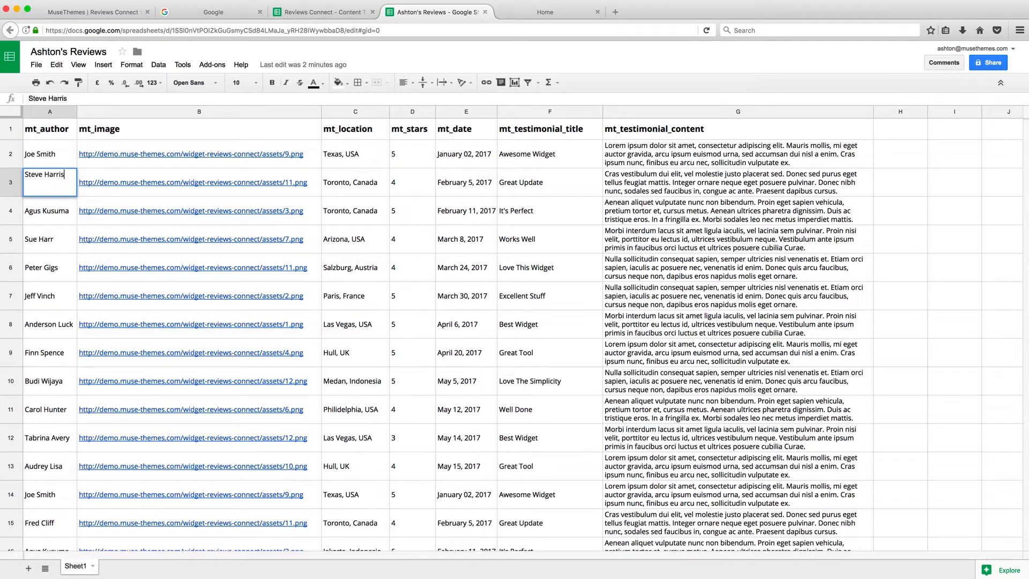
key("Return")
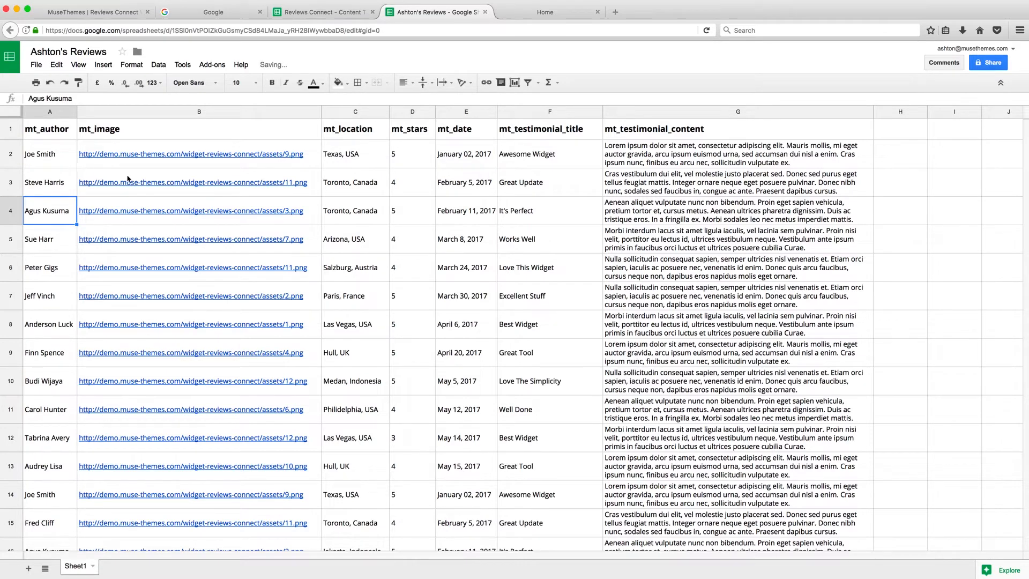
Set the mt_location entry in row 3 to "Somewhere, Canada"
left_click(120, 178)
left_click(361, 191)
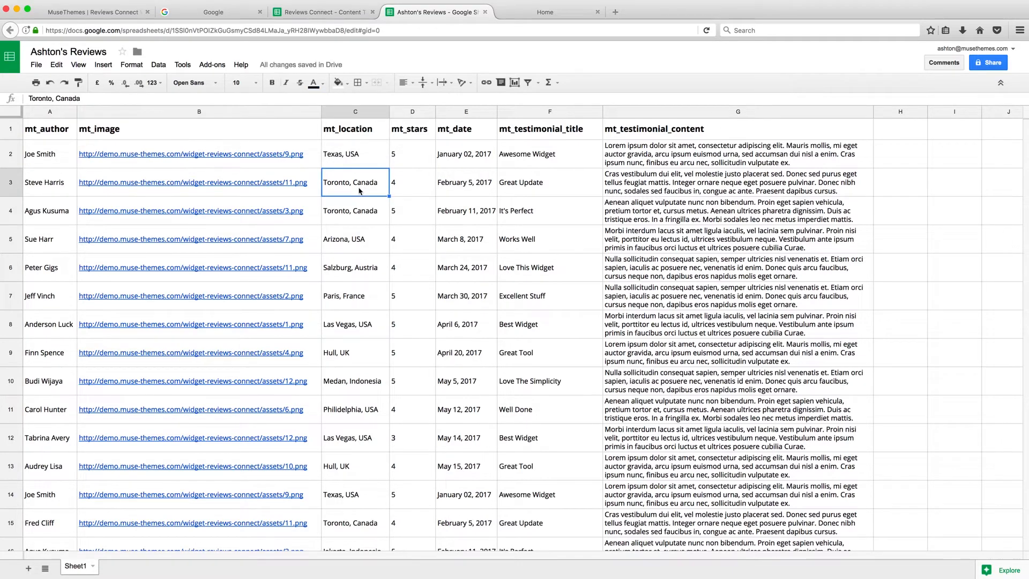
type("Somewhere, Can")
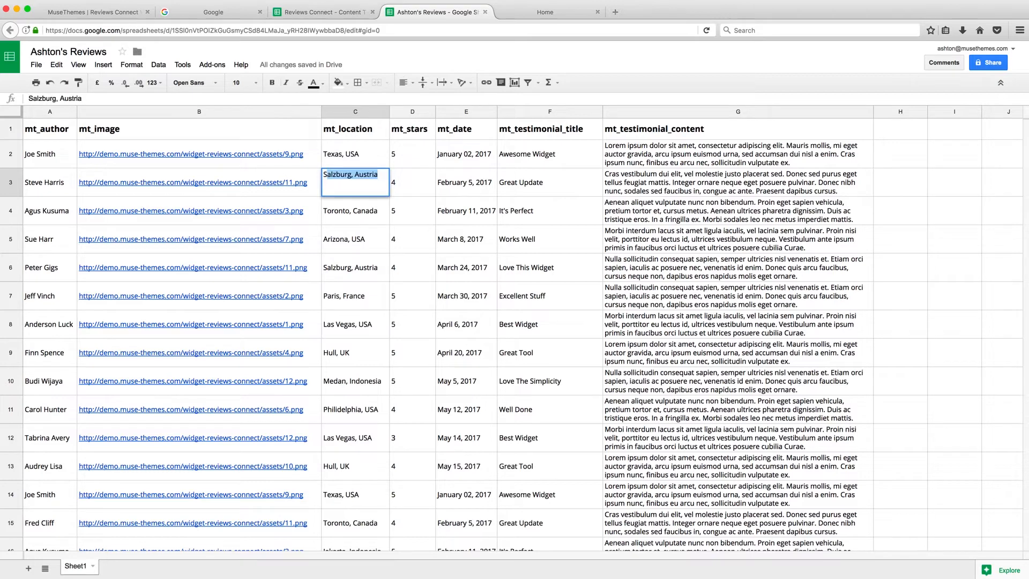
type("ada")
key("Return")
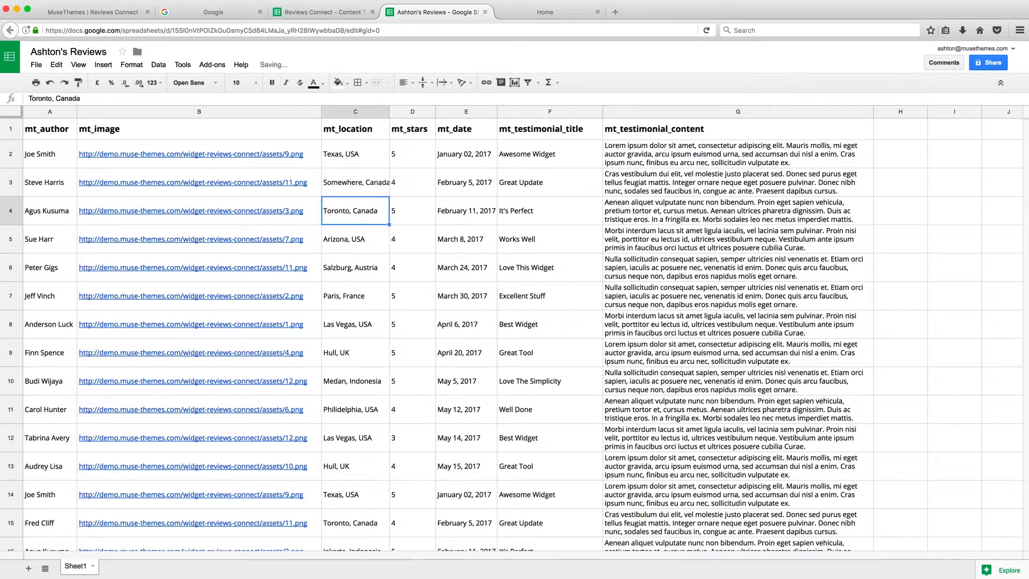
Set row 3's mt_stars entry to 1 and its mt_date entry to June 21, 2017
left_click(405, 184)
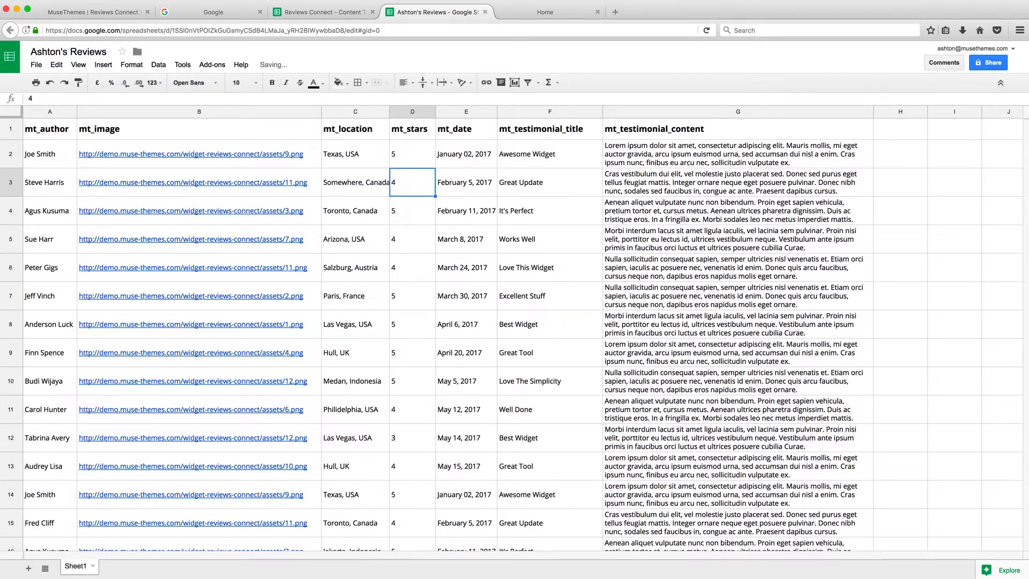
type("1")
key("Return")
left_click(455, 185)
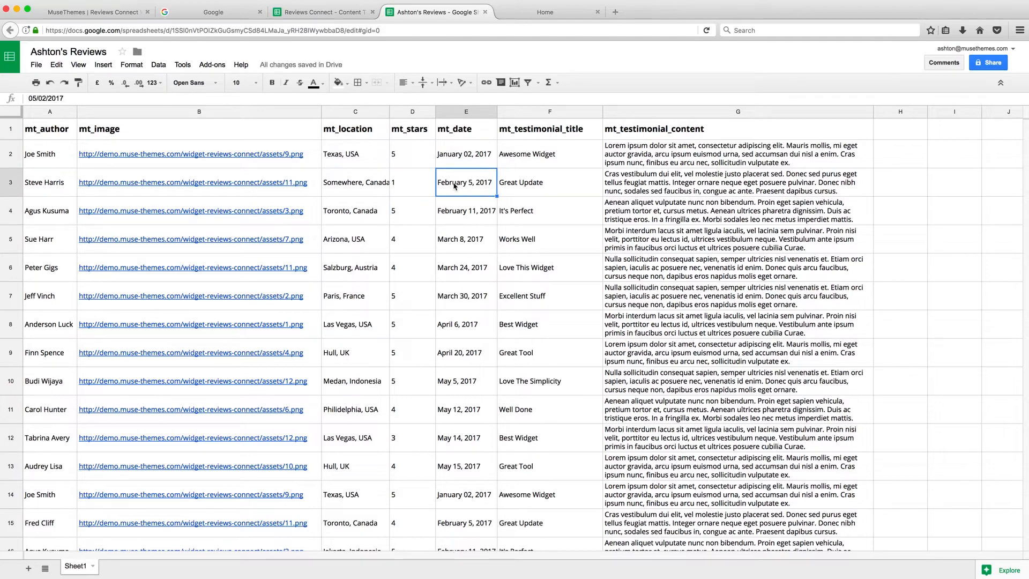
type("June 21, ")
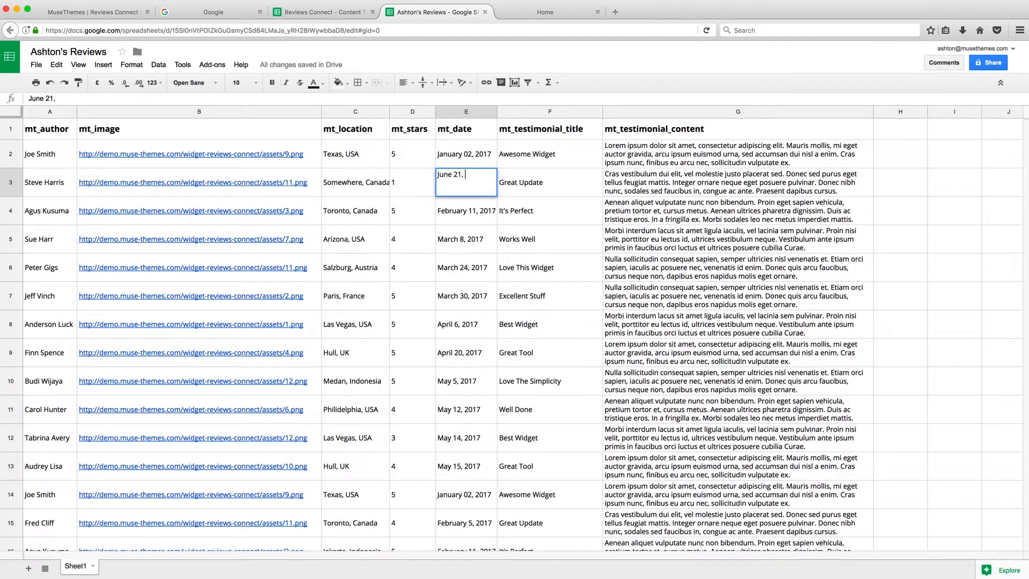
type("2017")
key("Return")
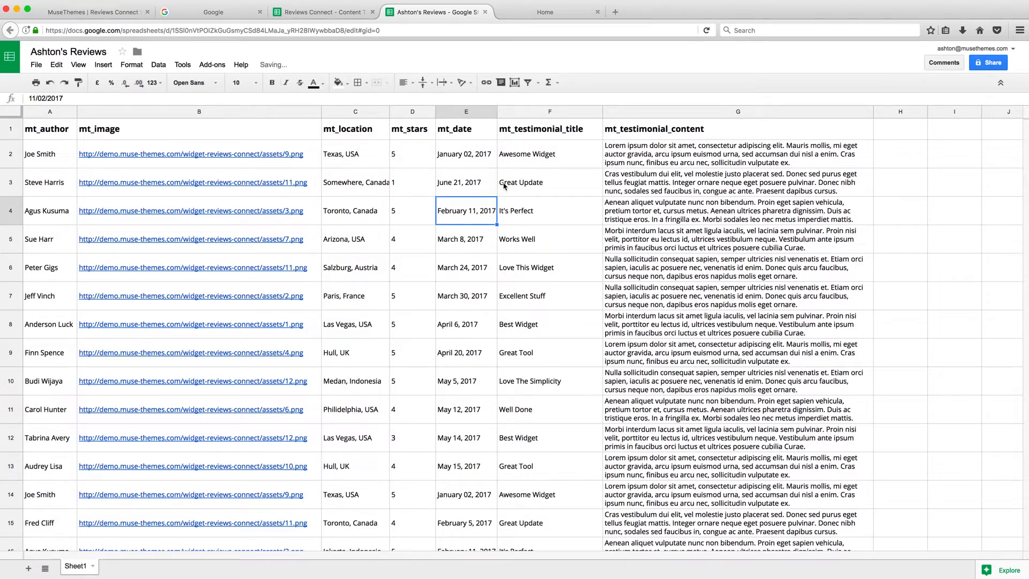
Set row 3's testimonial title to "WTF???" and replace its content with a line calling the presenter "Borrrring!!!"
left_click(529, 186)
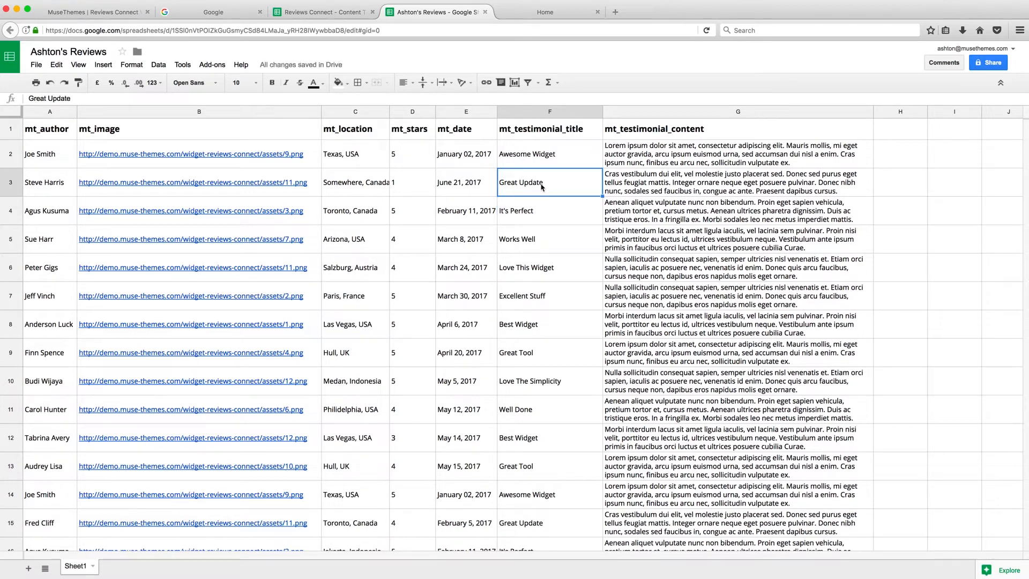
type("WTF")
type("???")
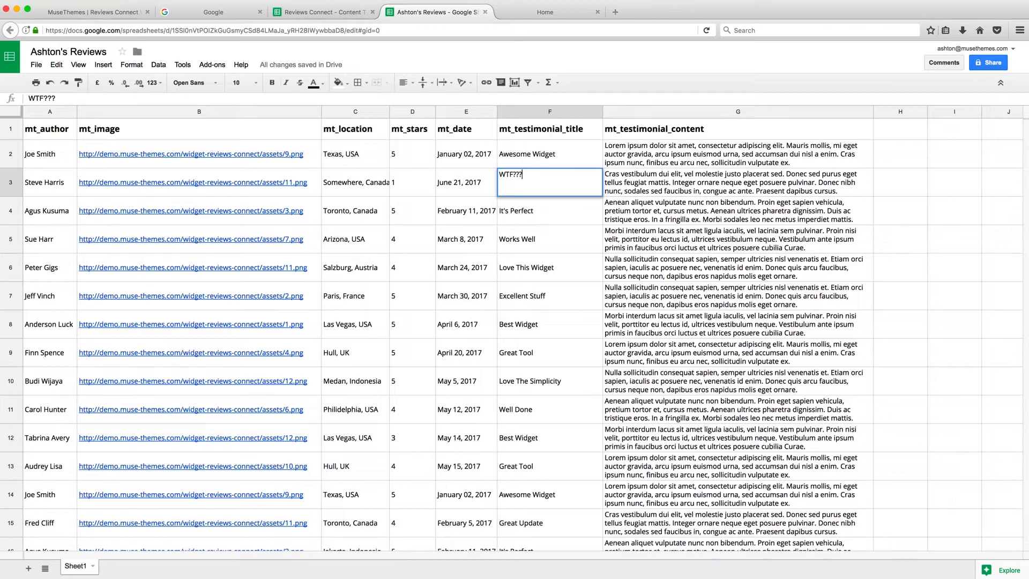
left_click(638, 190)
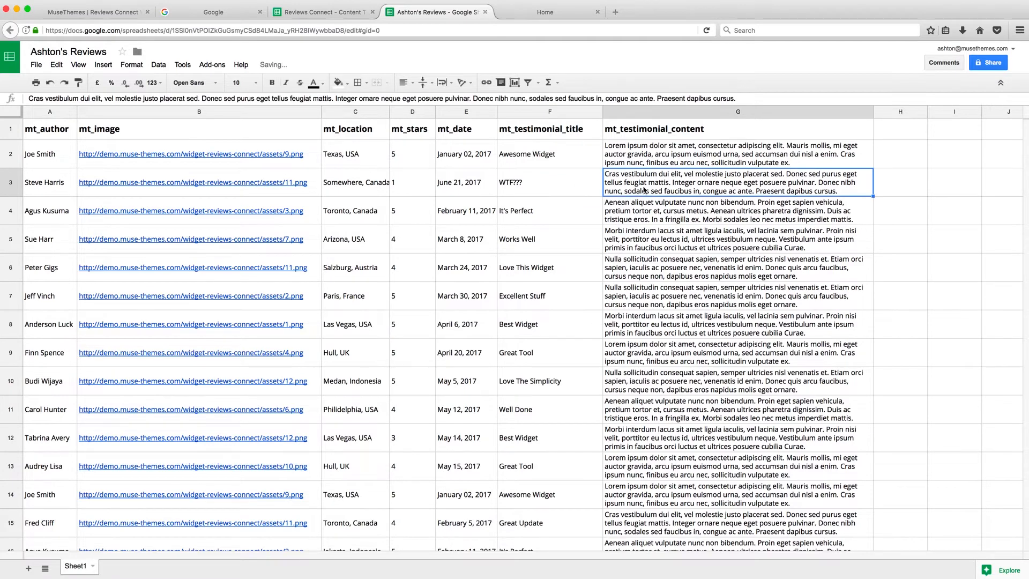
triple_click(644, 191)
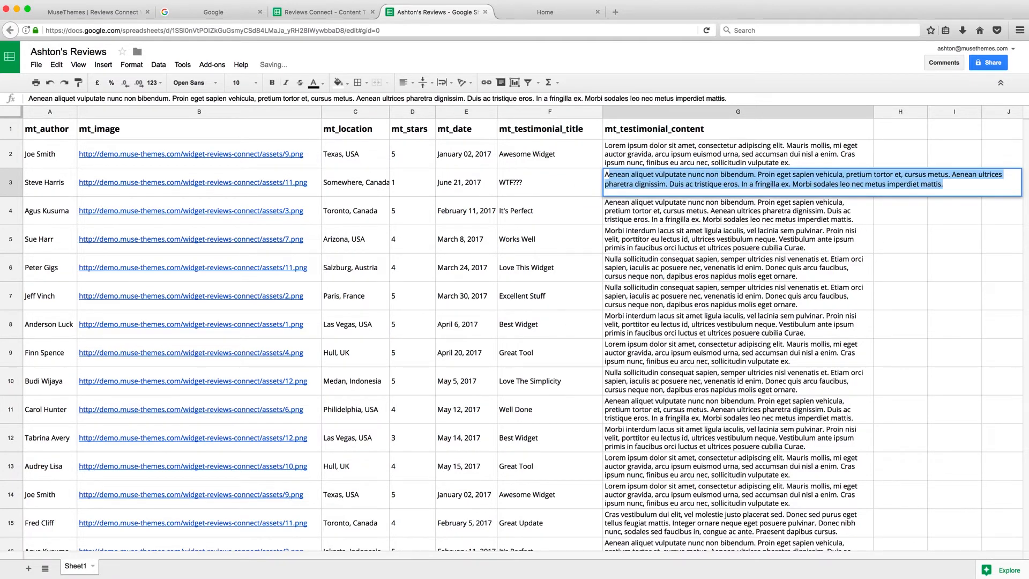
type("Ashton is Borrrring!!!")
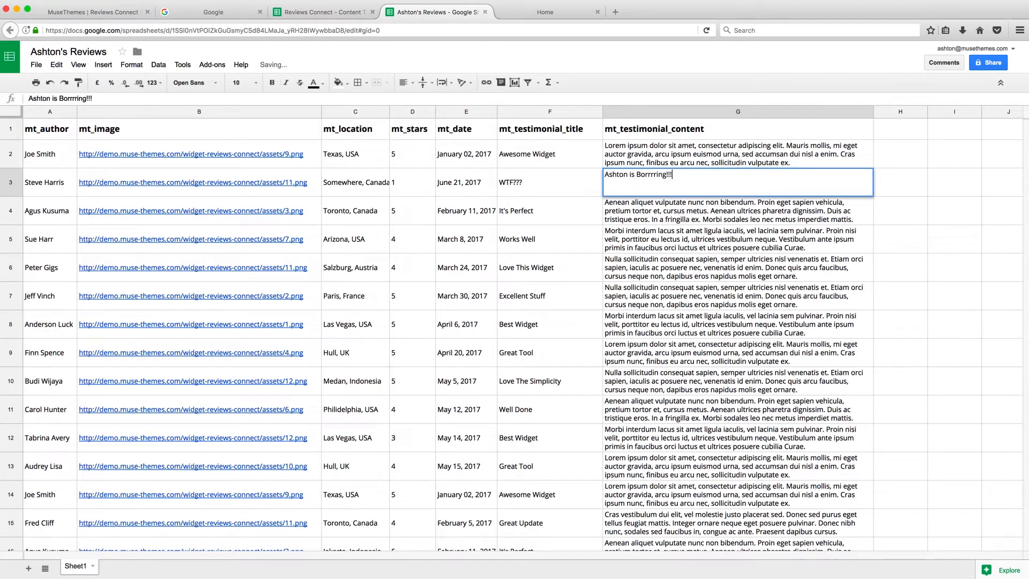
key("Return")
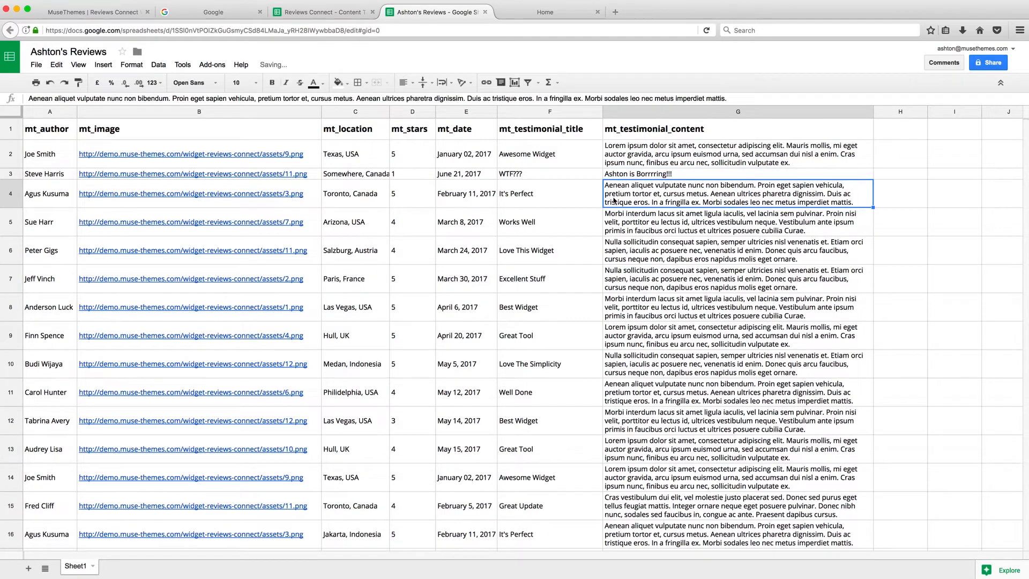
Reload the page preview in the browser to check the edited second review
left_click(551, 9)
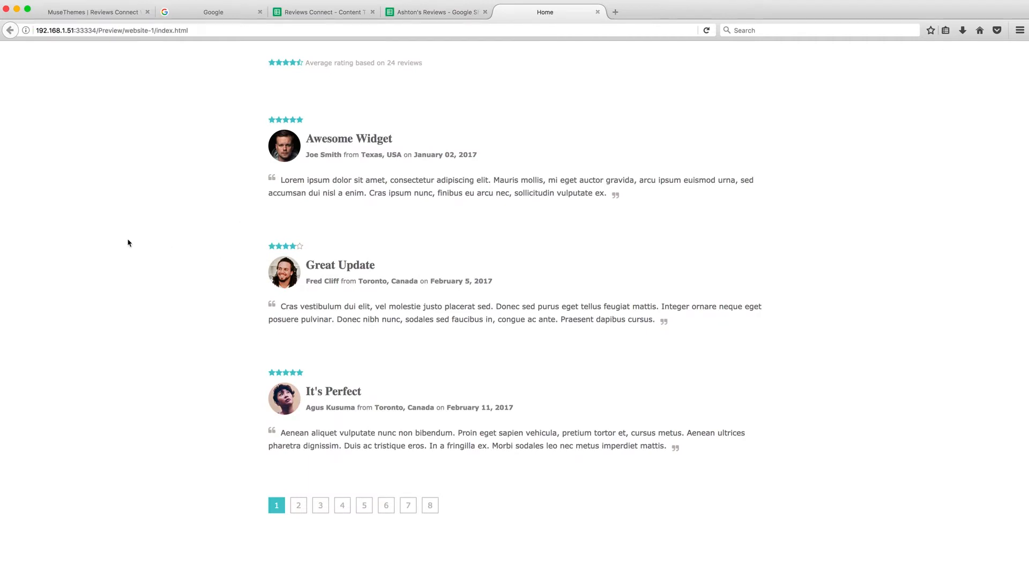
key("super+r")
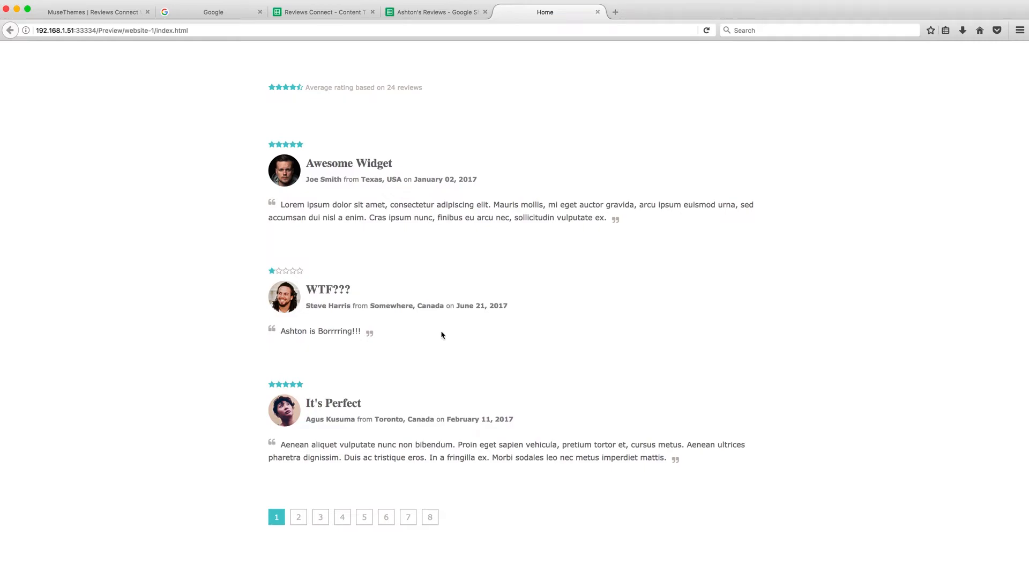
Switch to Muse and open the Google Sheets Presets Template from the Reviews Connect widget's options
key("super+Tab")
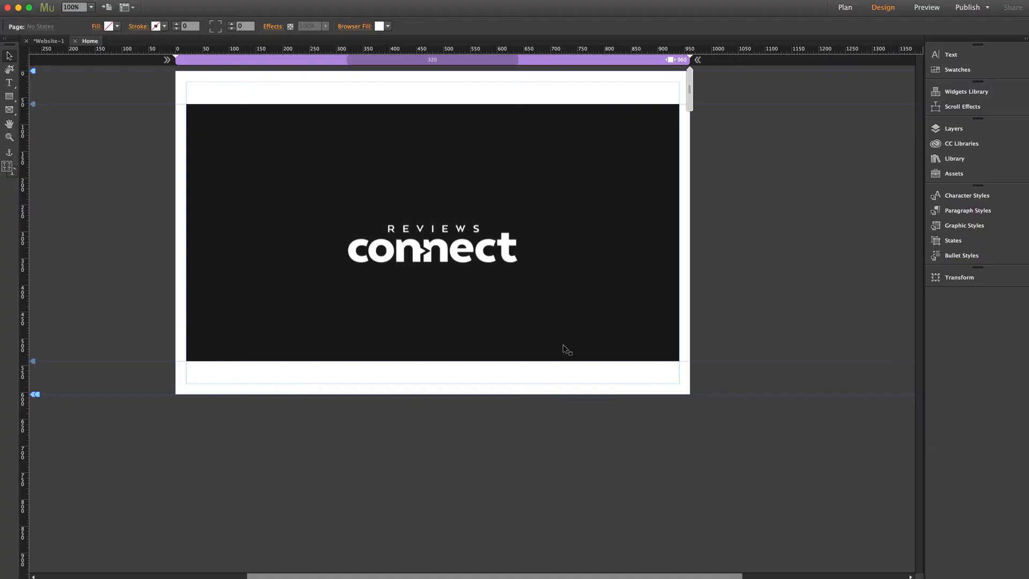
left_click(630, 232)
left_click(690, 118)
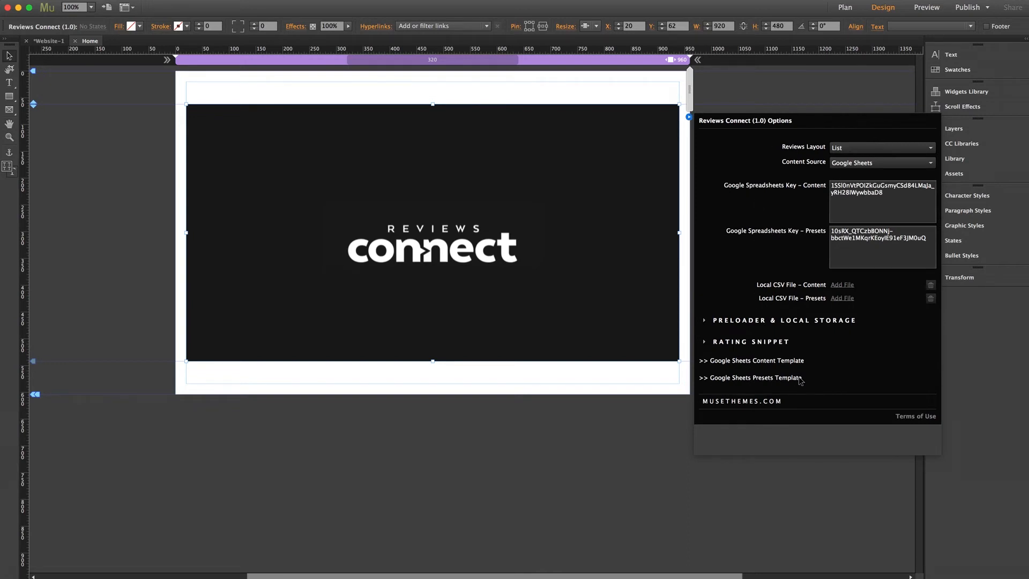
left_click(763, 378)
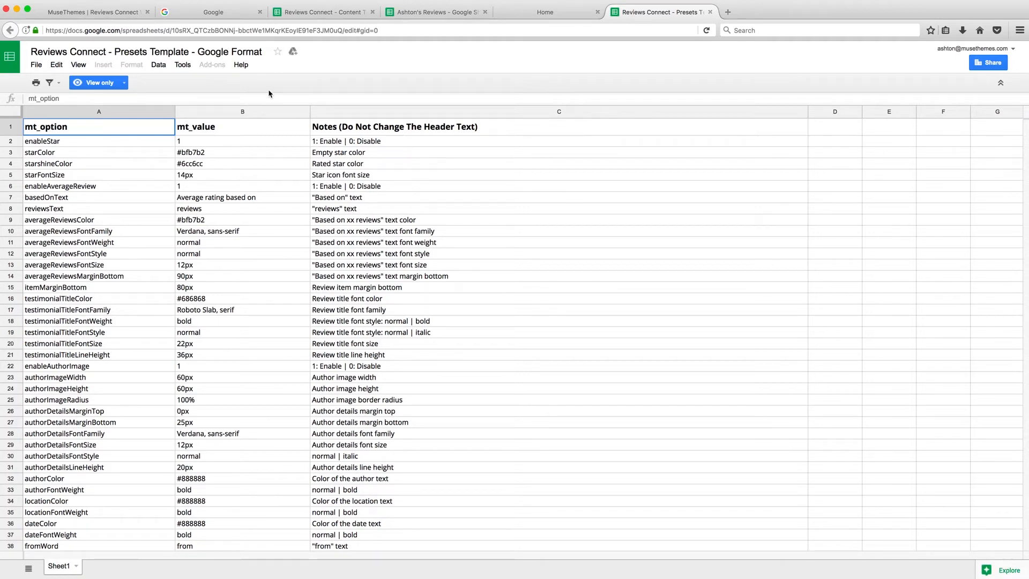
Make a copy of the presets template in My Drive, named with the owner's first name followed by "Presets"
left_click(33, 64)
left_click(65, 147)
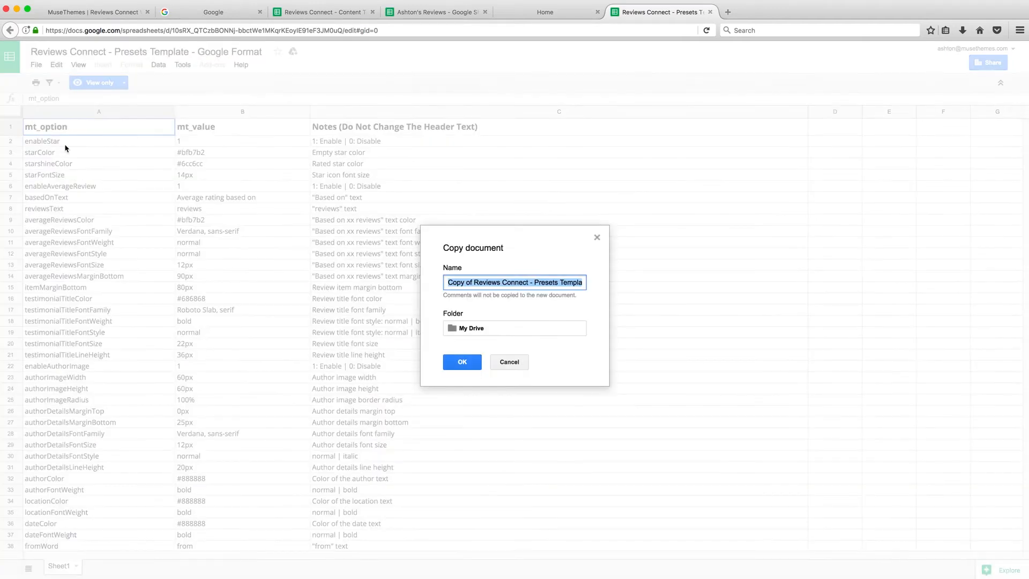
type("A")
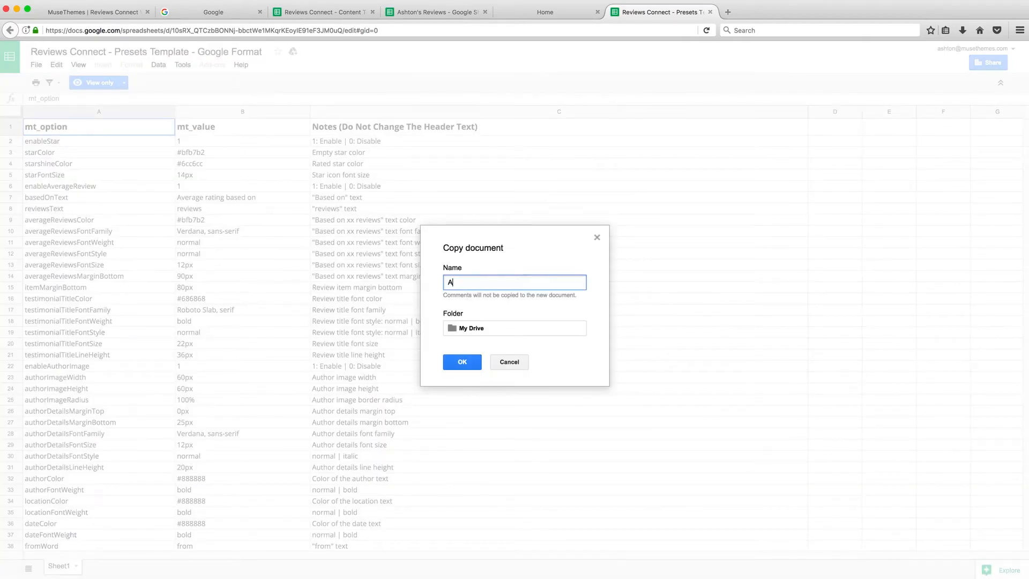
type("shton's Presets")
left_click(475, 362)
Publish the copied presets sheet's entire document to the web as comma-separated values (.csv) and close the publishing dialog
left_click(38, 65)
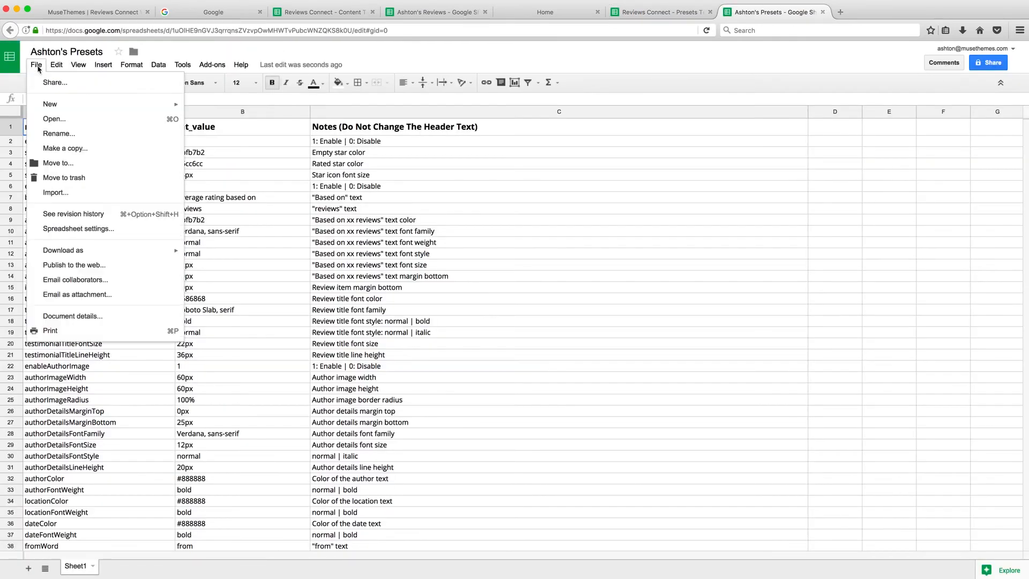
left_click(87, 266)
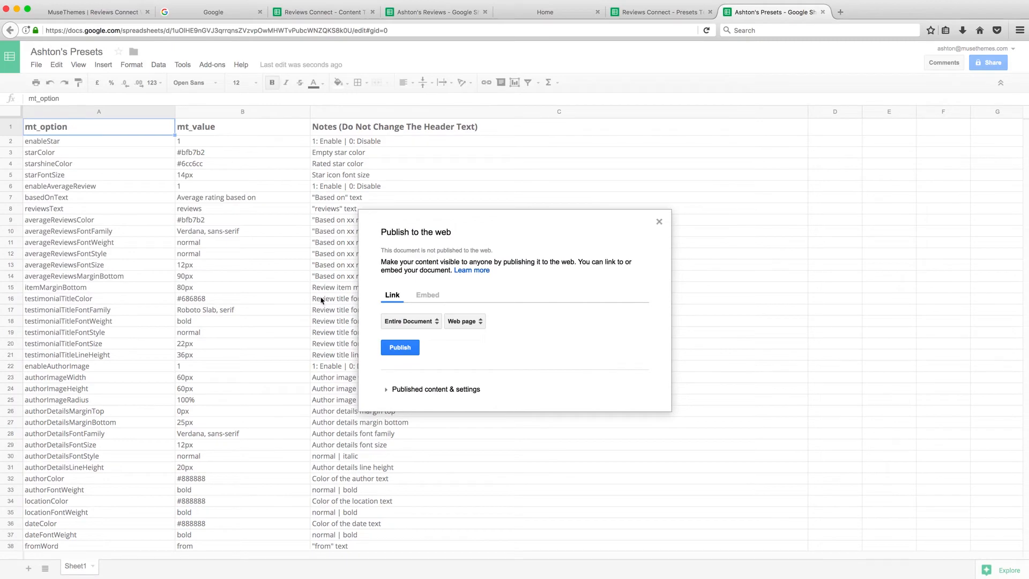
left_click(464, 322)
left_click(481, 337)
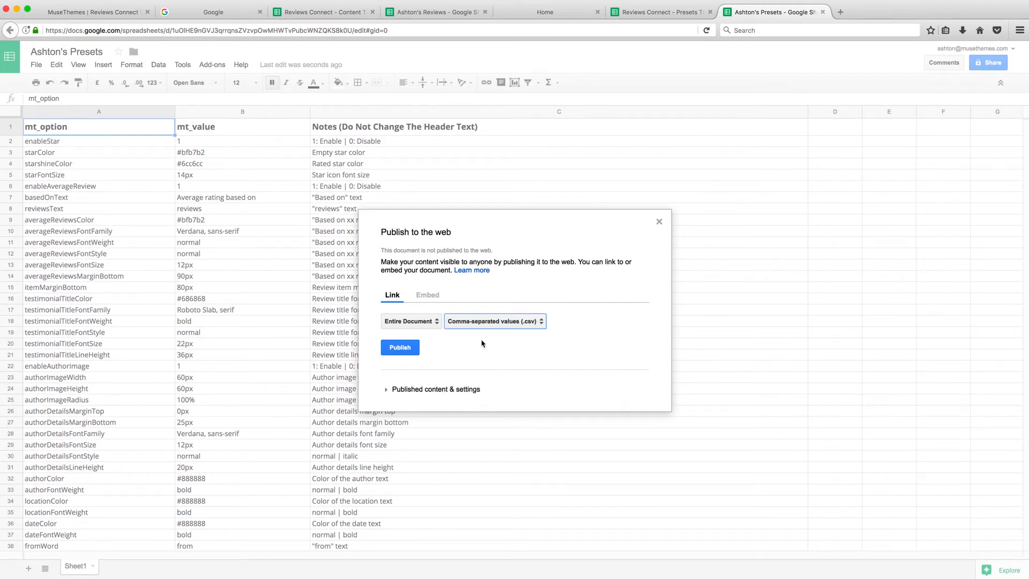
left_click(400, 347)
left_click(562, 259)
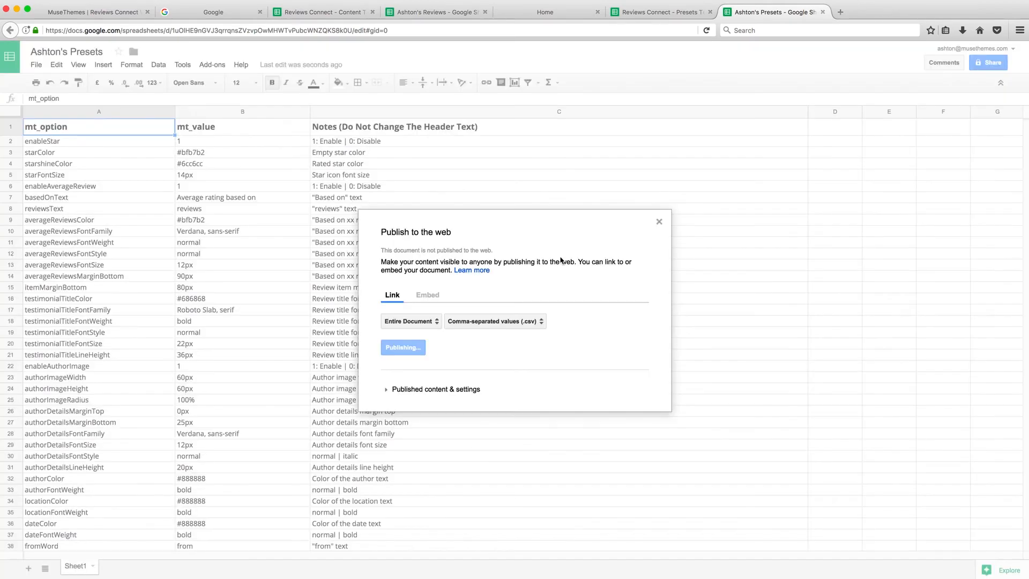
left_click(659, 192)
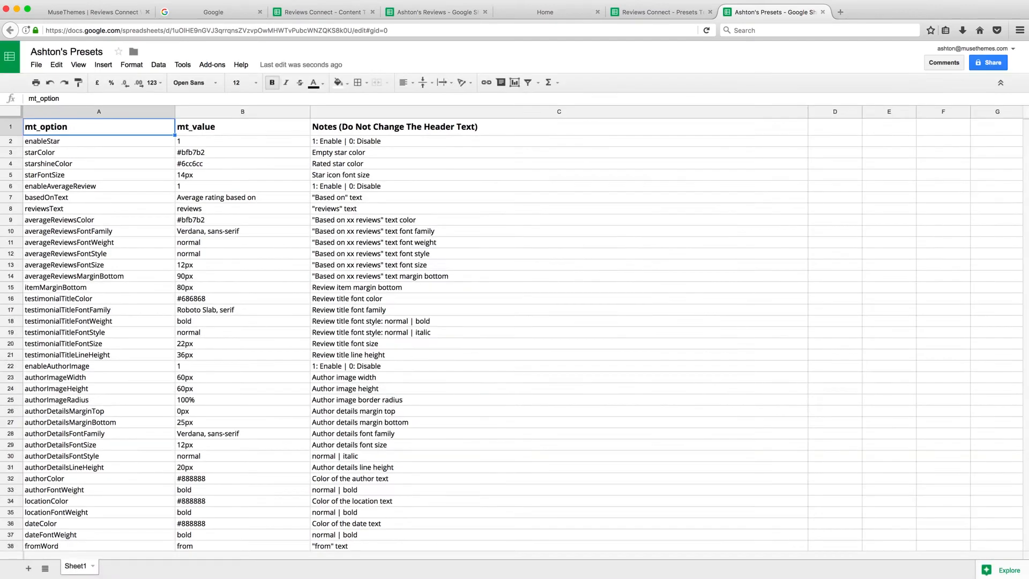
Copy the spreadsheet key from the copied presets sheet's web address
left_click(203, 30)
left_click(193, 31)
left_click_drag(172, 30, 351, 31)
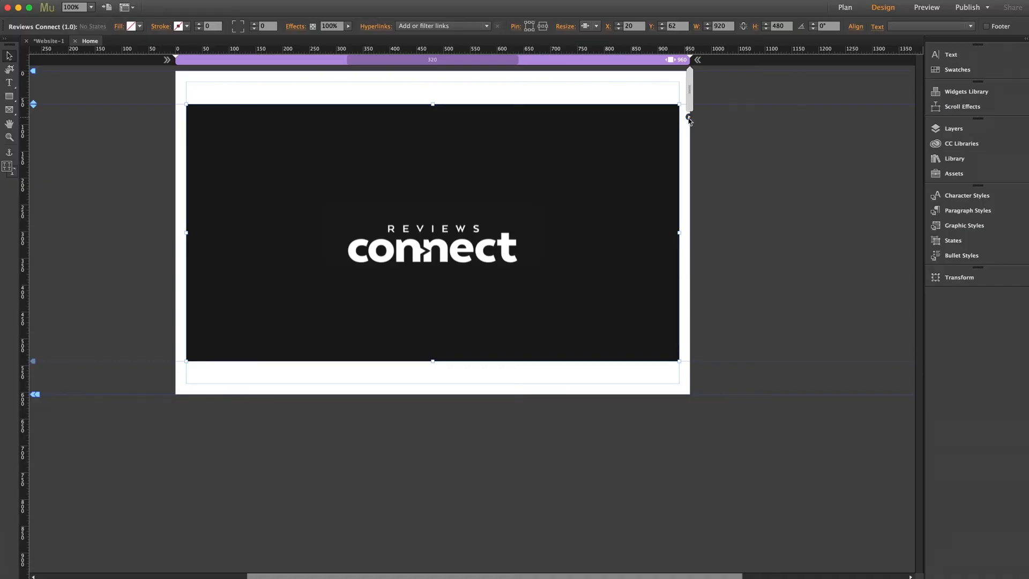
In Muse, replace the widget's Google Spreadsheets Key – Presets with the copied key and deselect the widget
left_click(689, 117)
triple_click(931, 240)
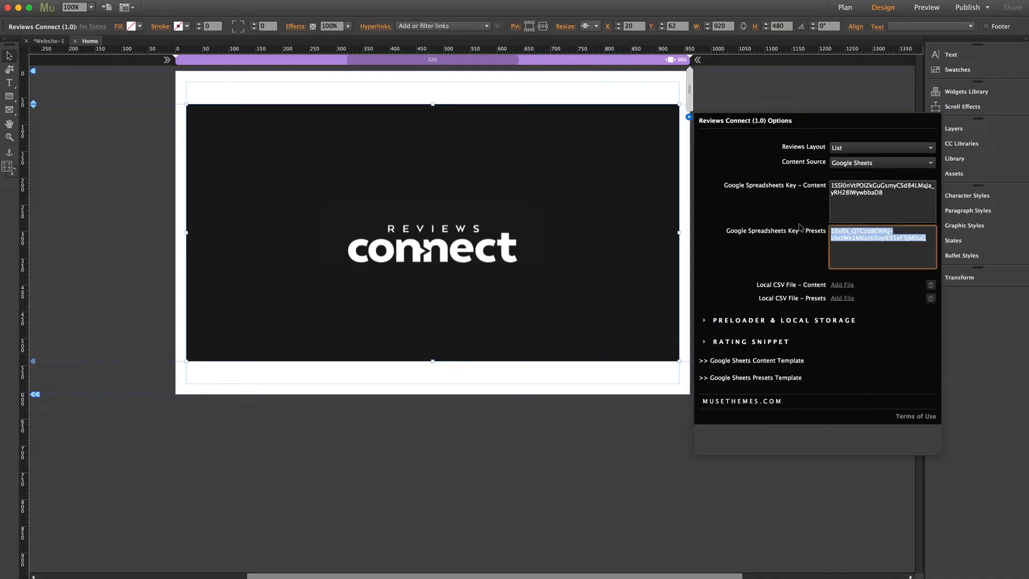
key("super+v")
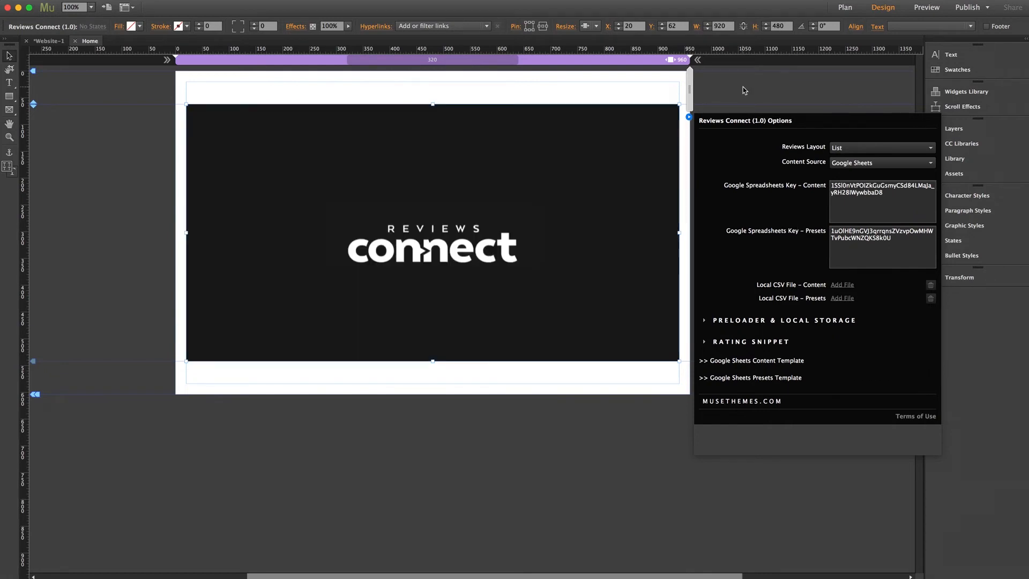
left_click(90, 192)
Preview the page in the browser with the new presets key and close the old preview
key("super+shift+e")
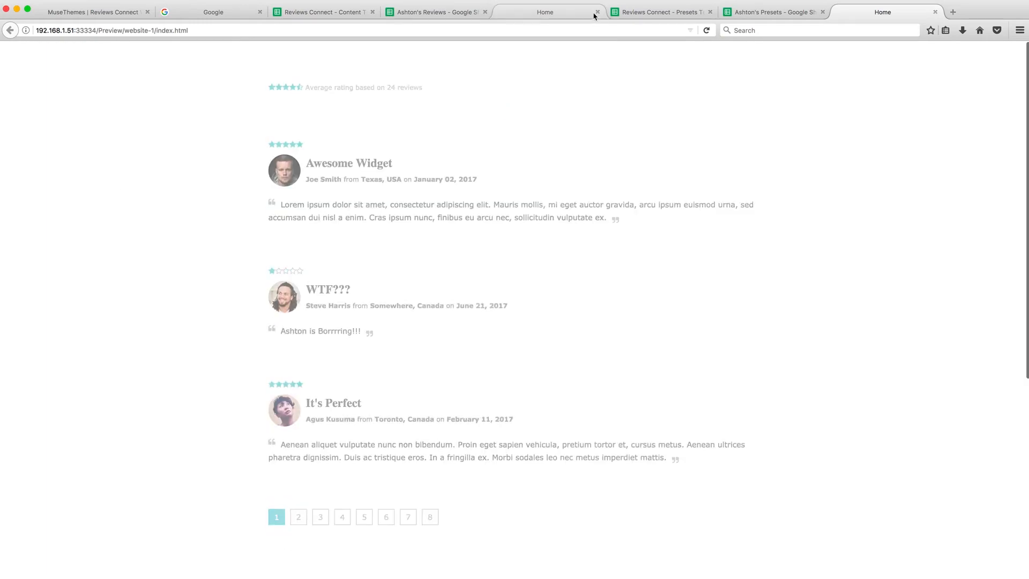
left_click(598, 12)
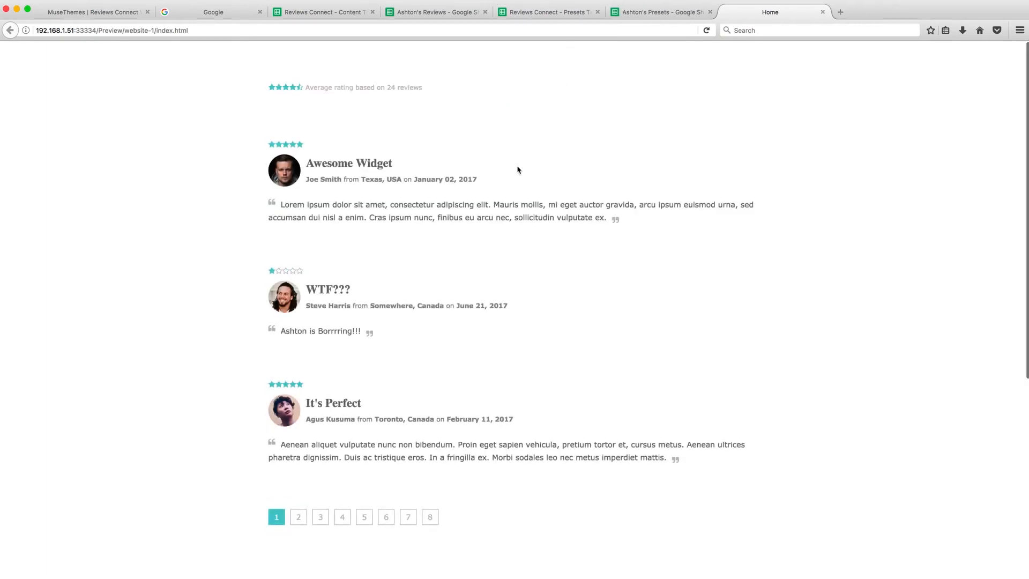
Review the options in the copied presets sheet and set the enableStar value to 0
left_click(646, 15)
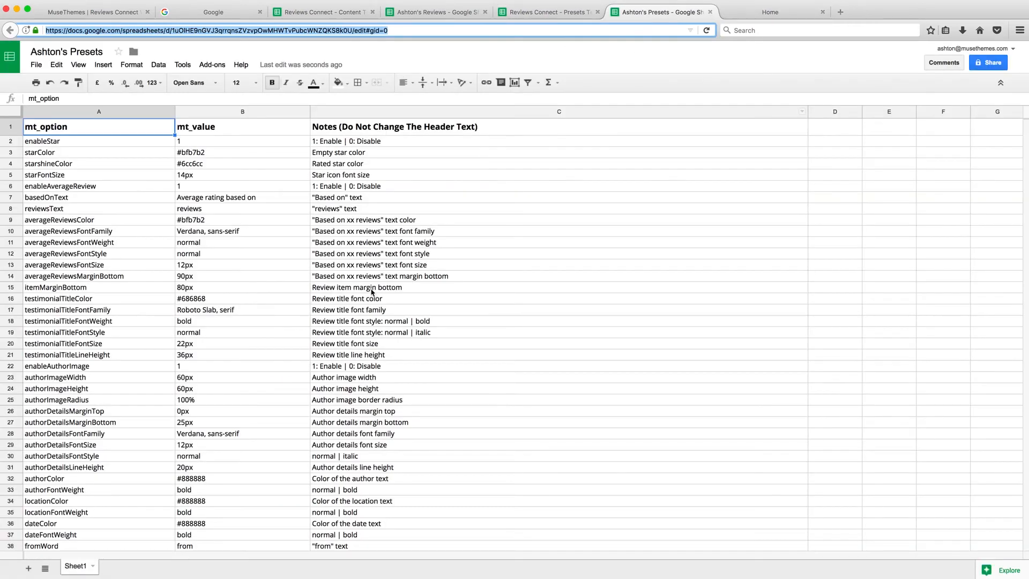
scroll(370, 292, "down", 5)
scroll(369, 292, "down", 10)
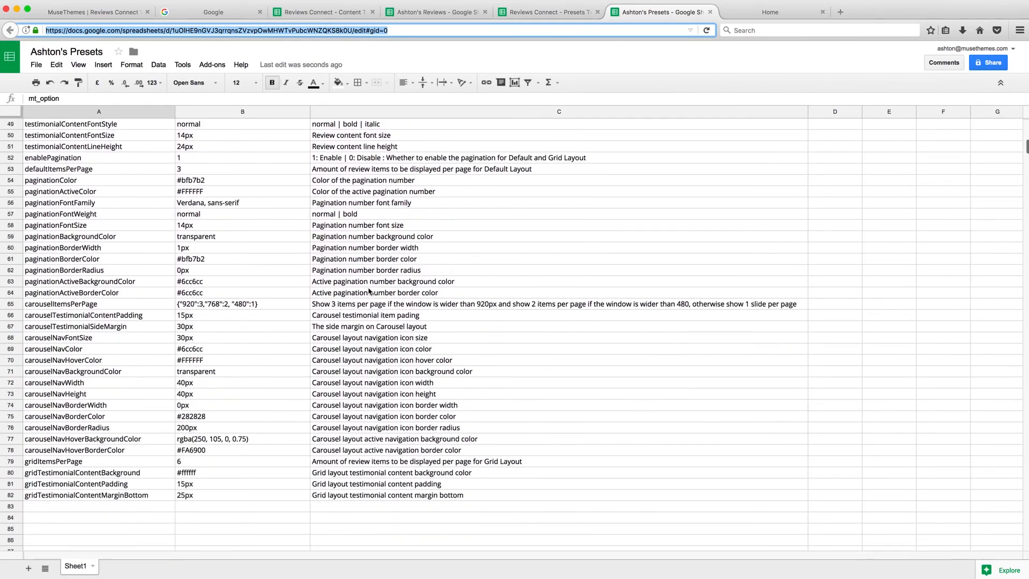
scroll(369, 292, "up", 6)
scroll(369, 292, "up", 11)
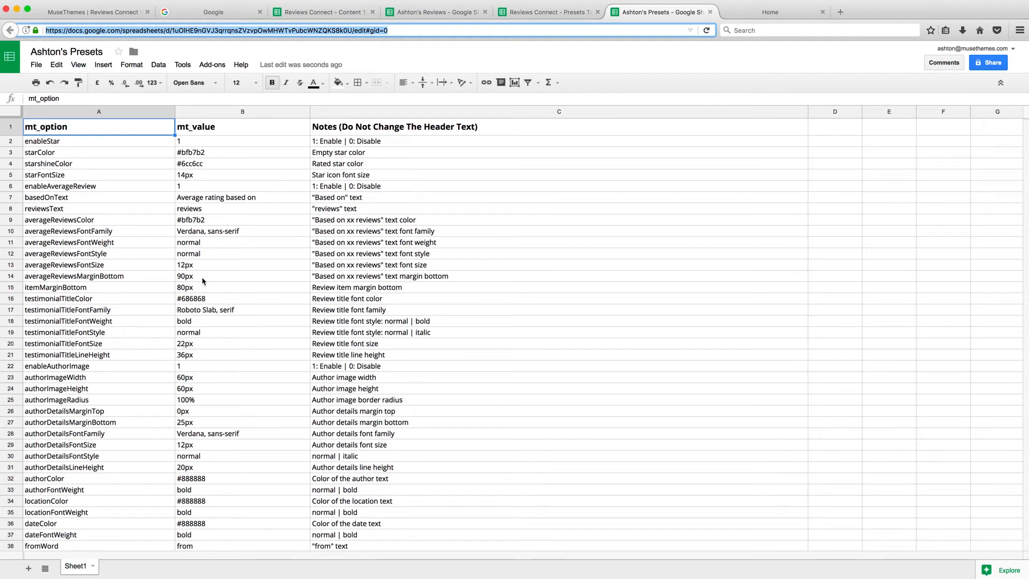
left_click(182, 145)
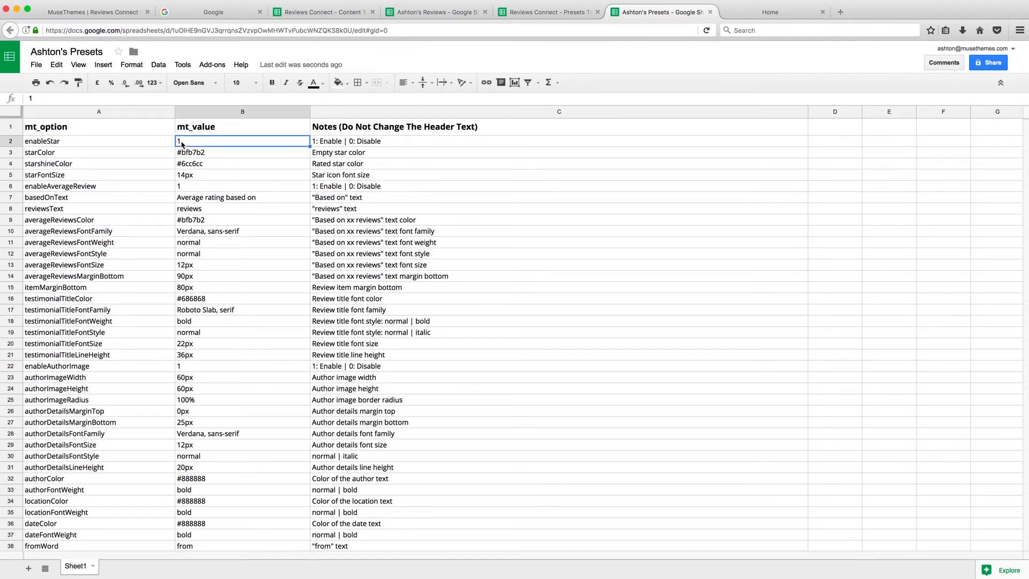
type("0")
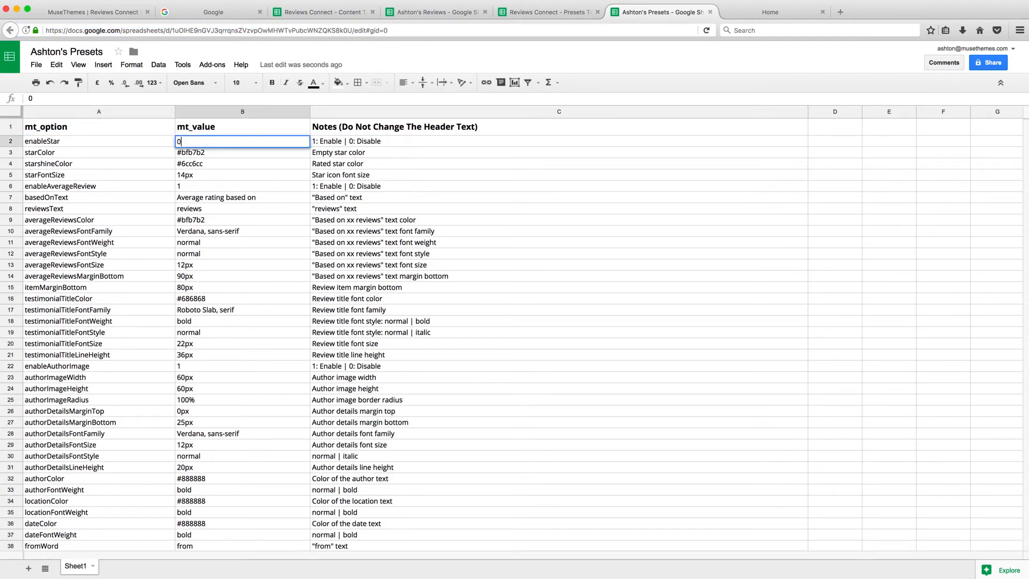
key("Return")
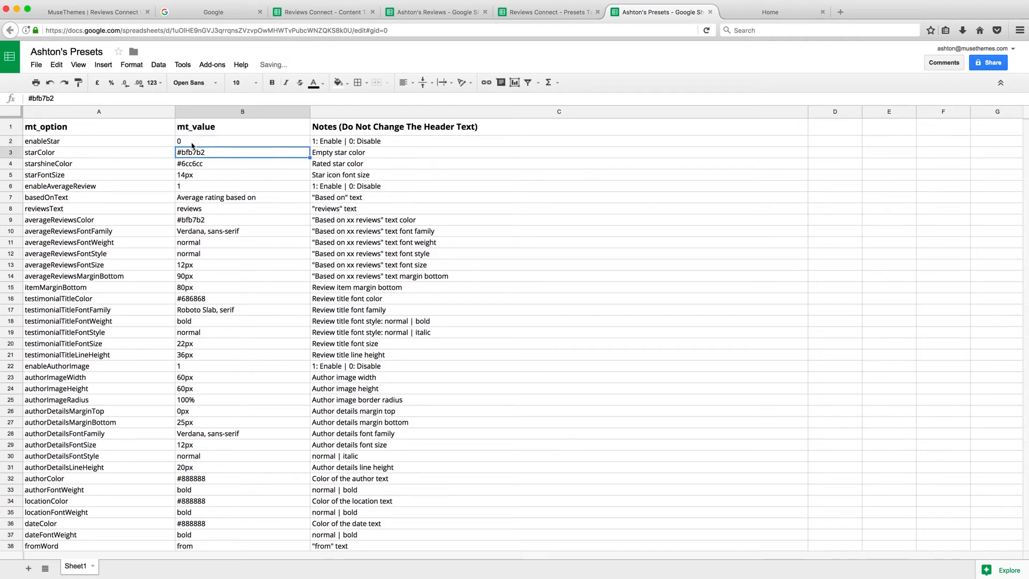
Reload the page preview to check the effect of the enableStar preset on the reviews
left_click(770, 12)
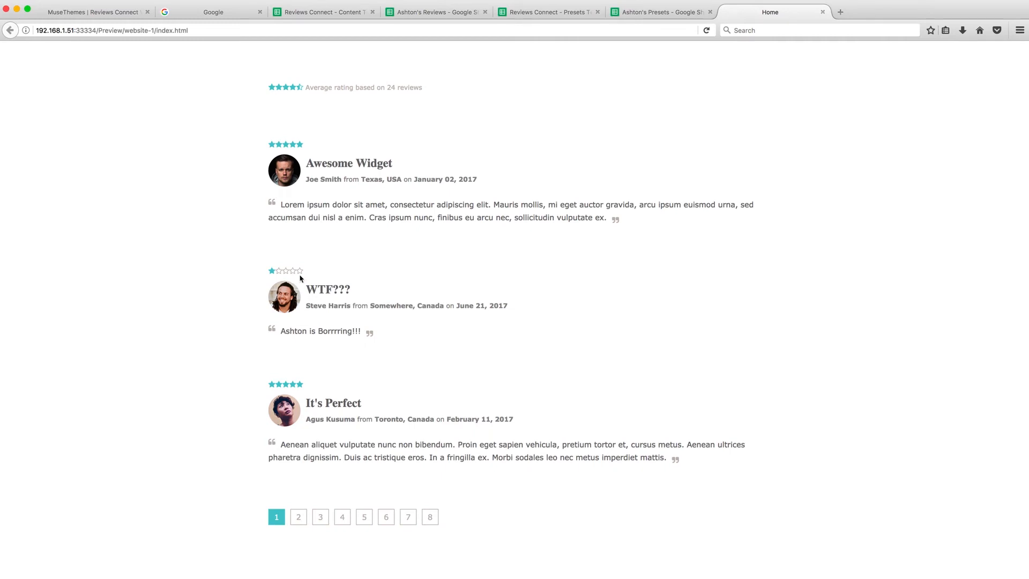
key("super+r")
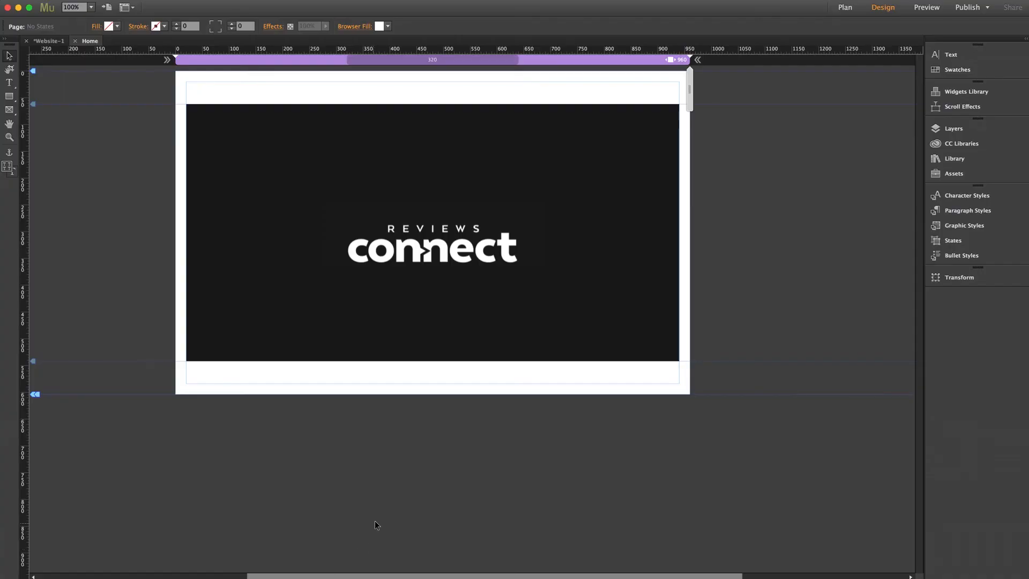
In Muse, open the Reviews Connect widget's options and examine the Preloader & Local Storage section, including the preloader types, and the Rating Snippet section
left_click(429, 294)
left_click(688, 117)
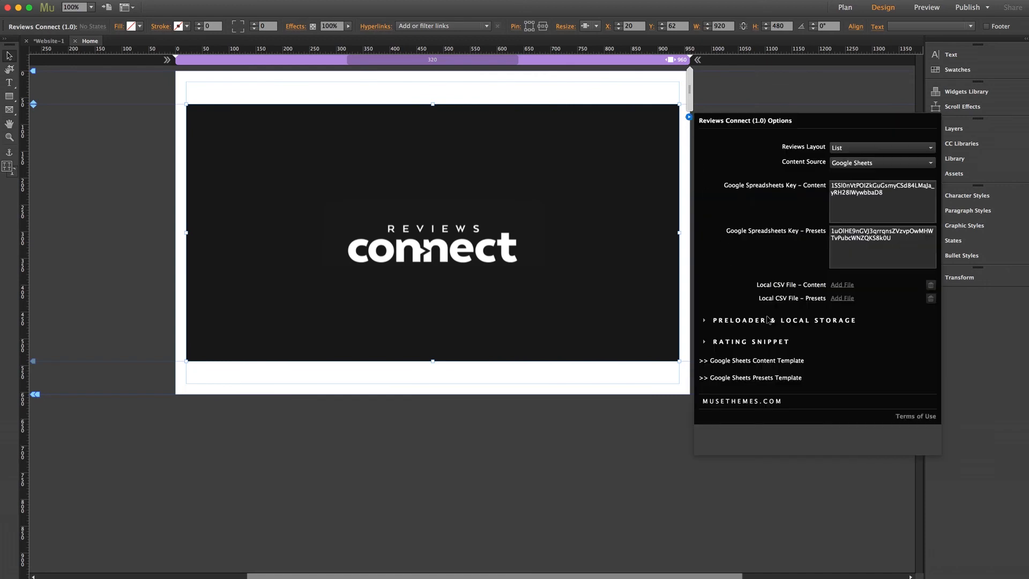
left_click(804, 324)
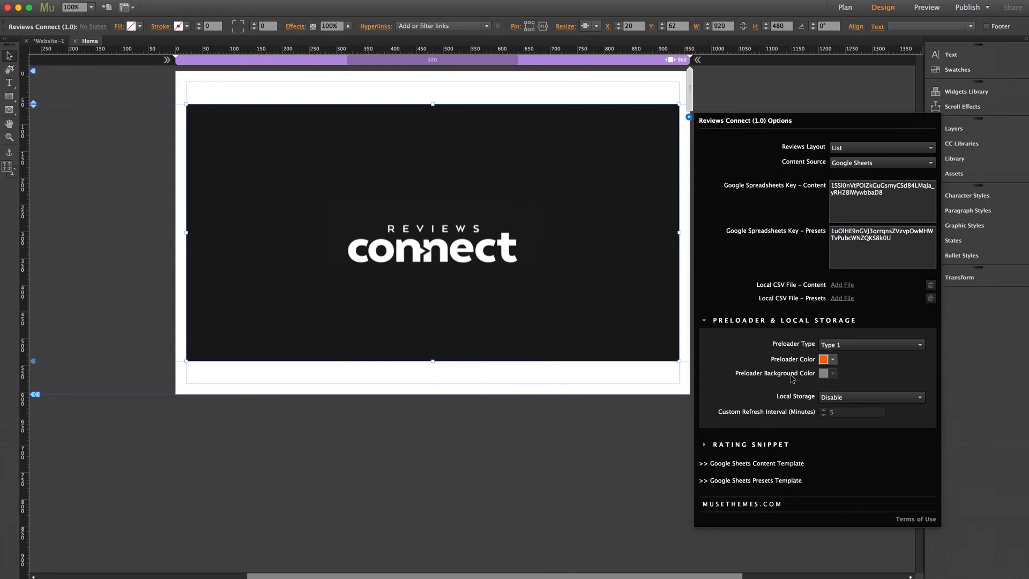
left_click(850, 345)
left_click(849, 356)
left_click(769, 323)
left_click(765, 346)
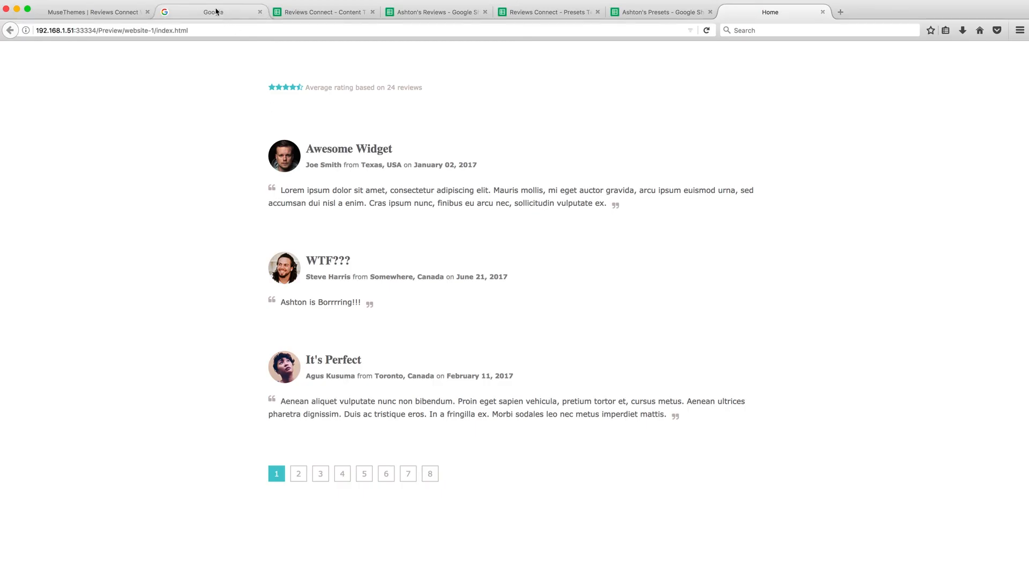
In the browser, search Google for "wonder woman" and examine the star rating snippets in the results
left_click(213, 12)
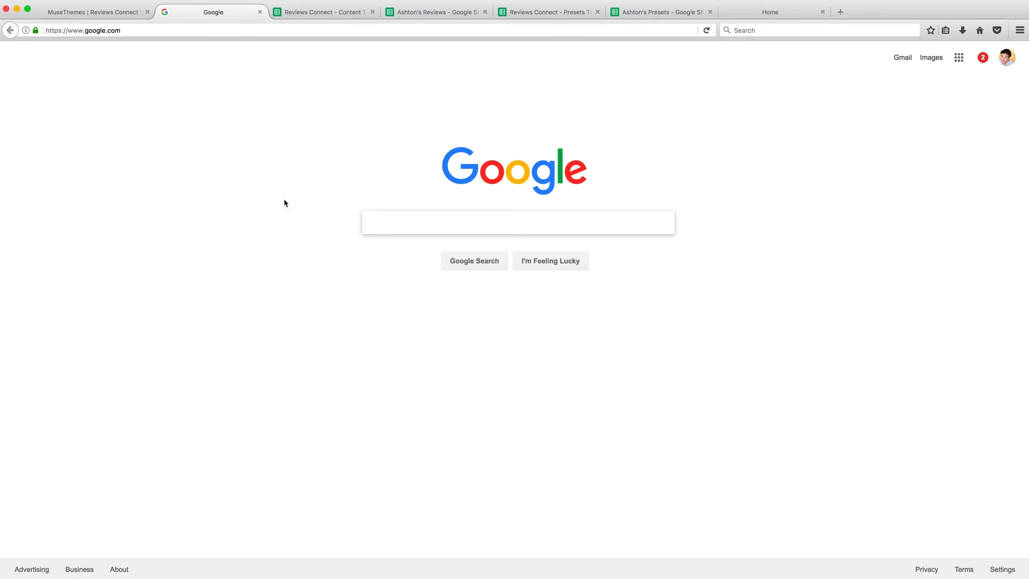
type("won")
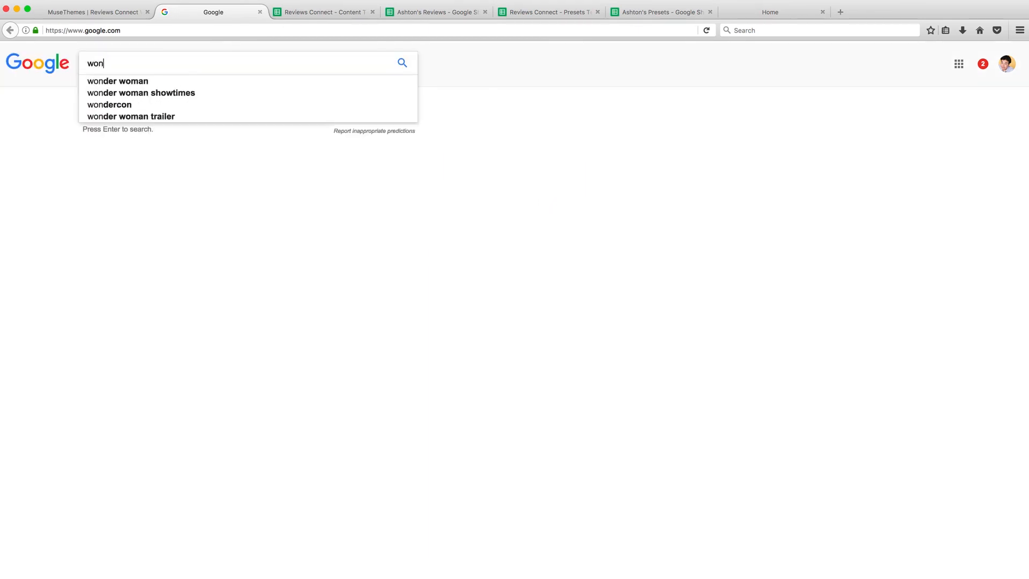
type("der woman")
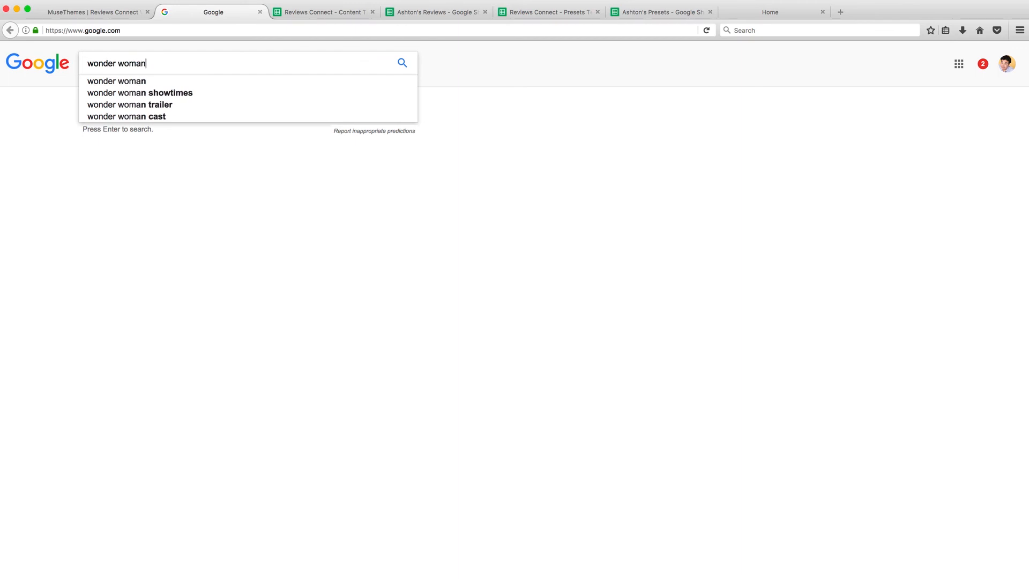
key("Return")
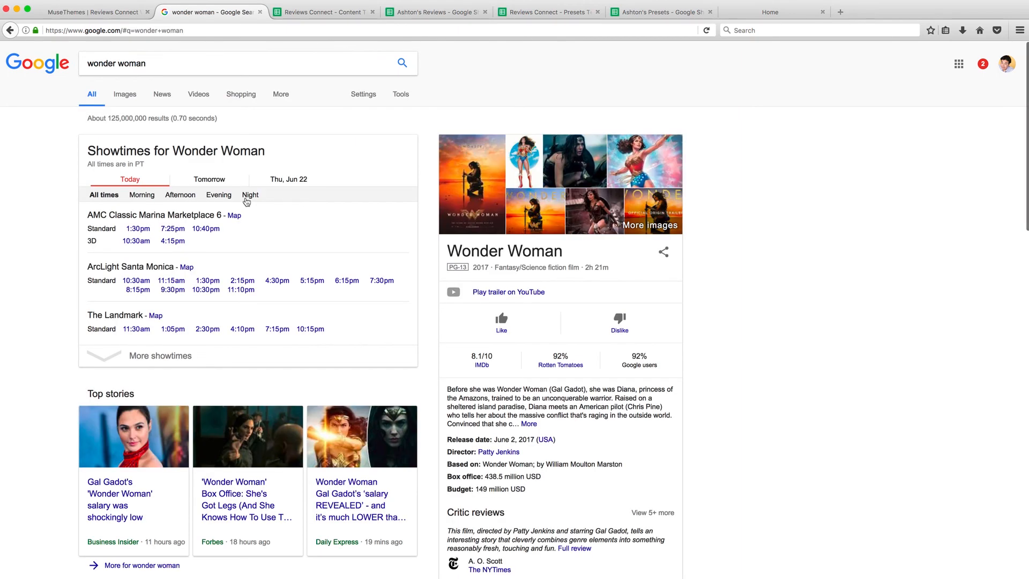
scroll(16, 204, "down", 3)
scroll(16, 204, "down", 10)
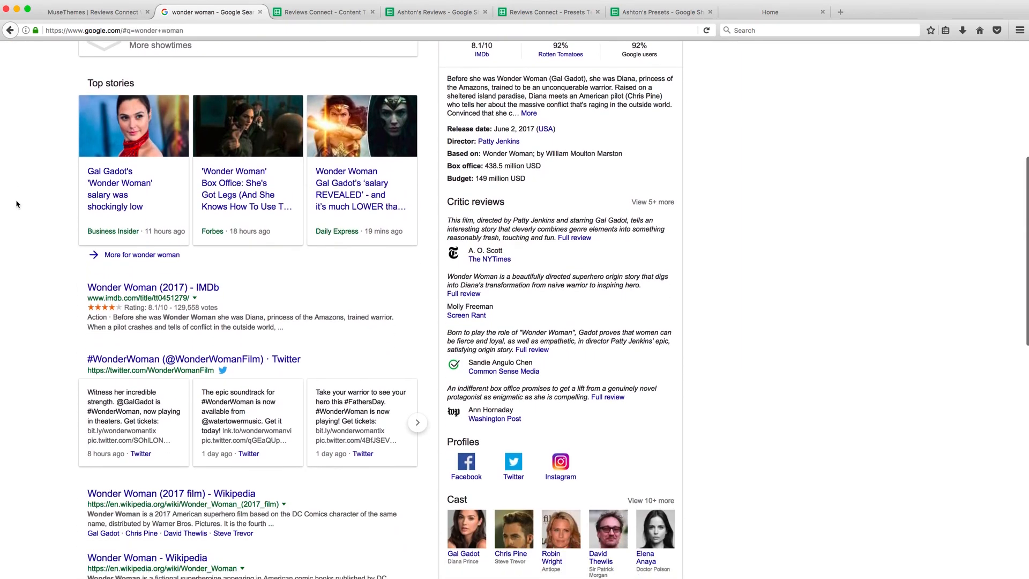
scroll(16, 204, "down", 4)
scroll(16, 204, "up", 3)
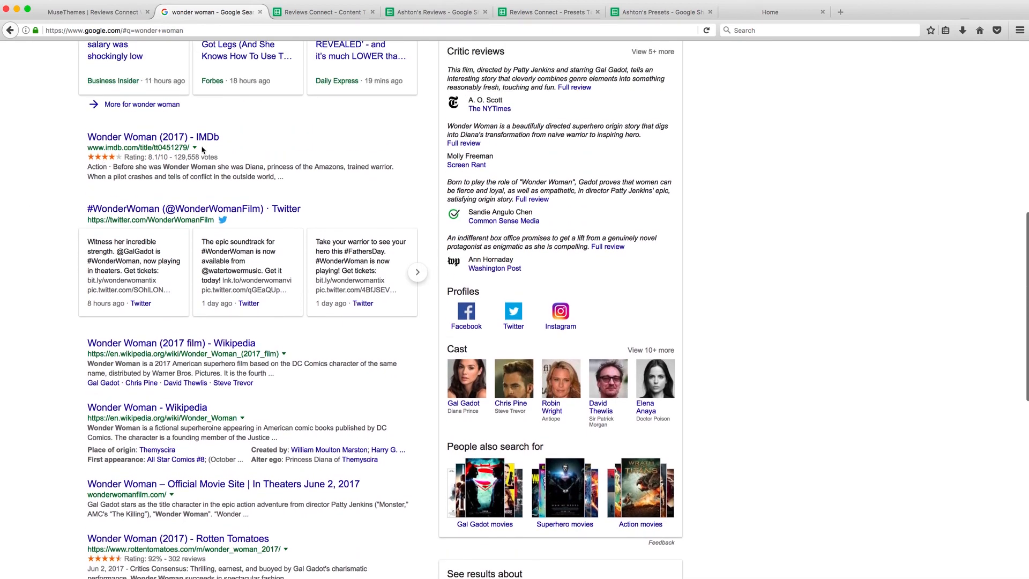
scroll(53, 168, "down", 8)
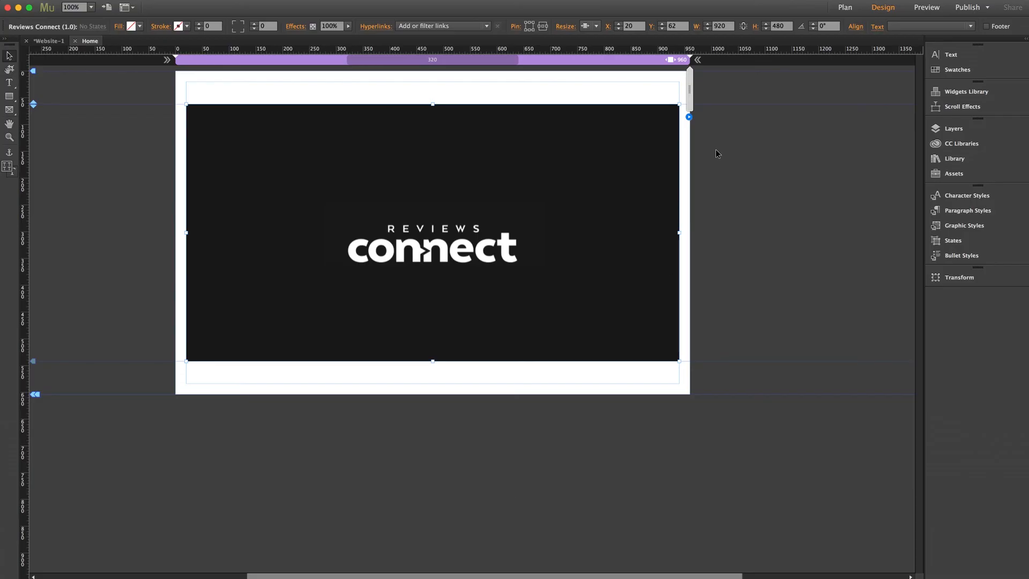
Return to Muse, review the widget's Rating Snippet fields and deselect the widget
left_click(688, 117)
left_click(757, 342)
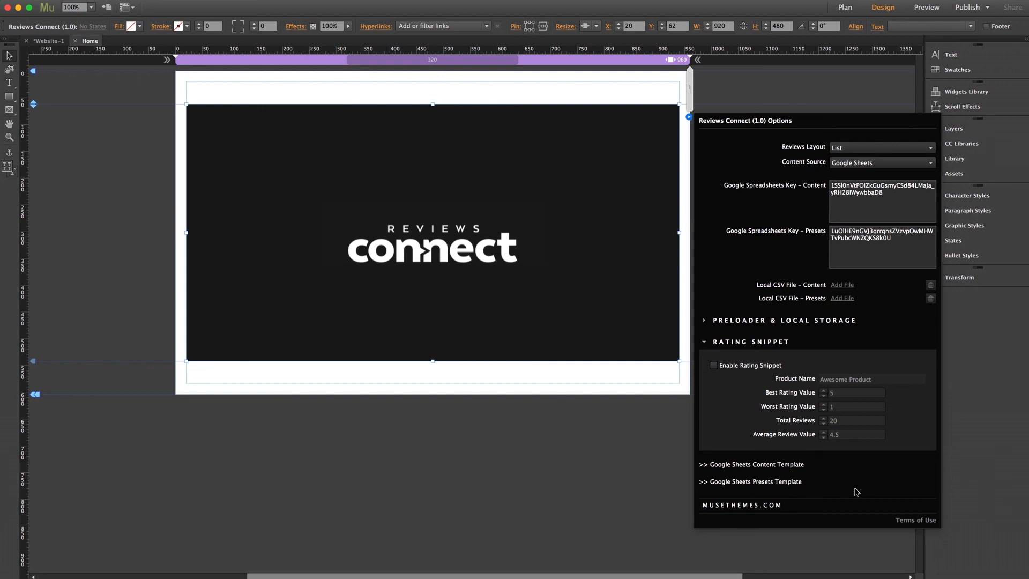
left_click(604, 465)
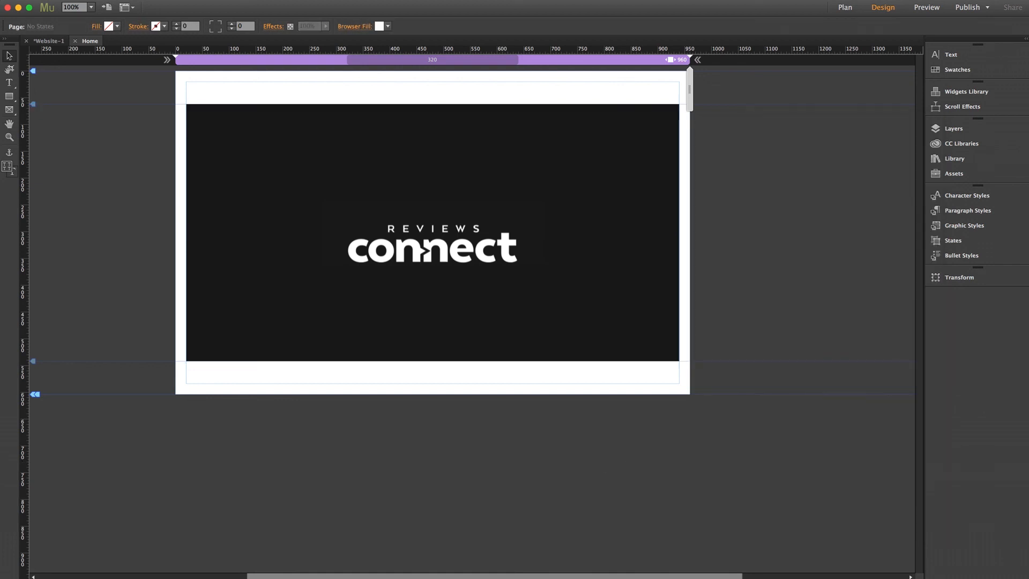